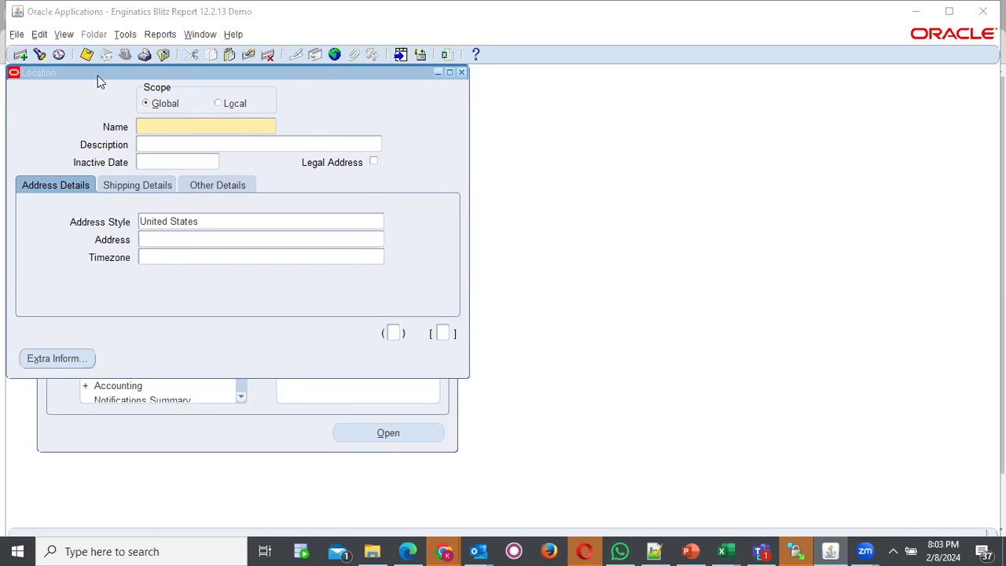
# - Name the new location Pesa Address and try to set its address style to Kenya
pyautogui.moveTo(97, 75); pyautogui.dragTo(231, 106)
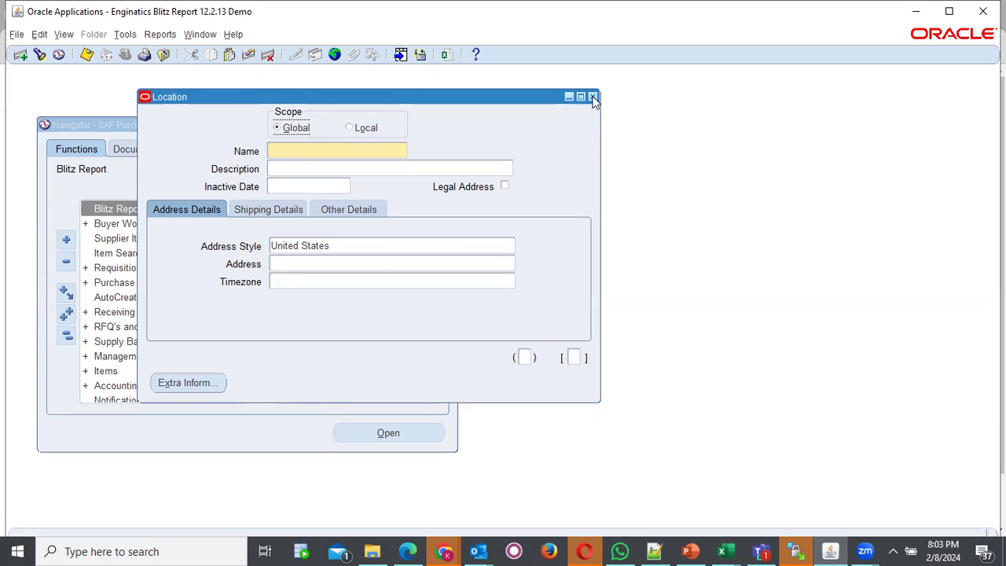
pyautogui.click(319, 150)
pyautogui.write('Pesa Address')
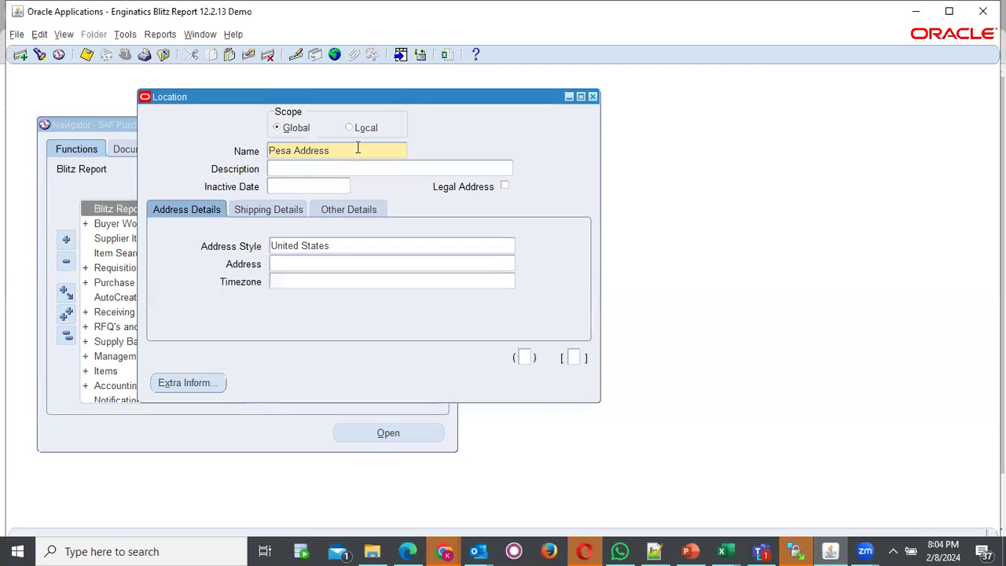
pyautogui.click(307, 174)
pyautogui.click(354, 246)
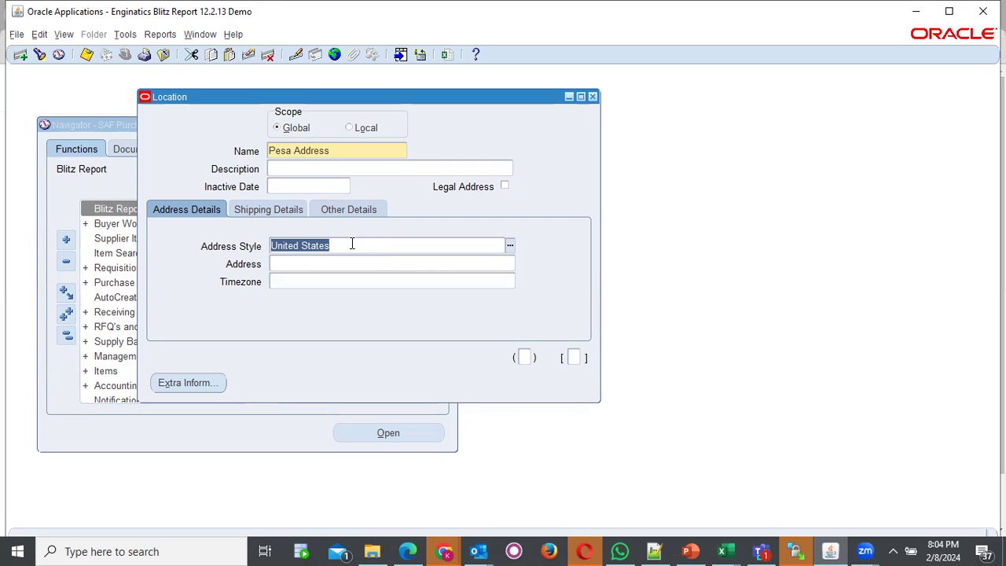
pyautogui.write('Kenya')
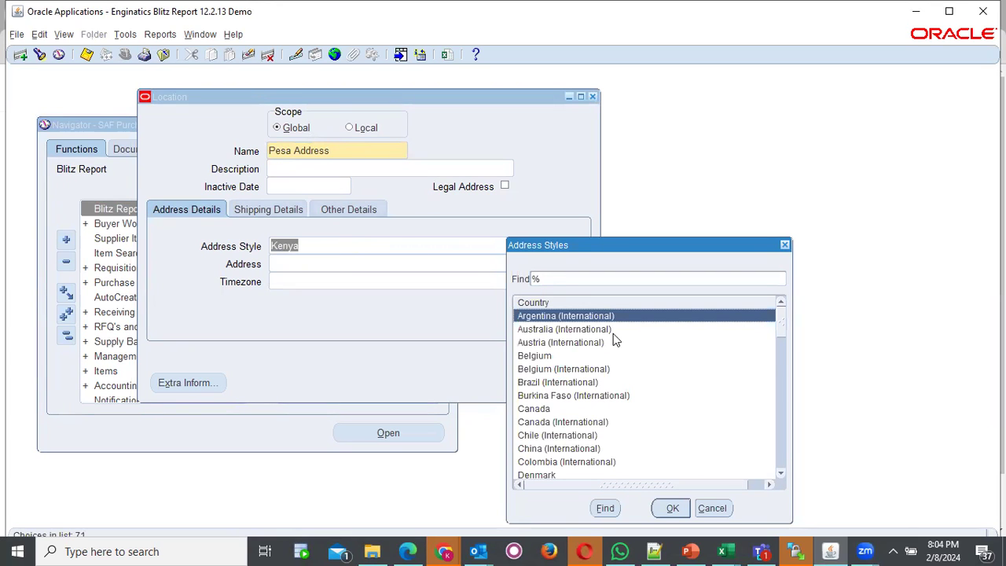
# - Look through the available address styles for a Kenya entry and select KE
pyautogui.scroll(-3, 613, 333)
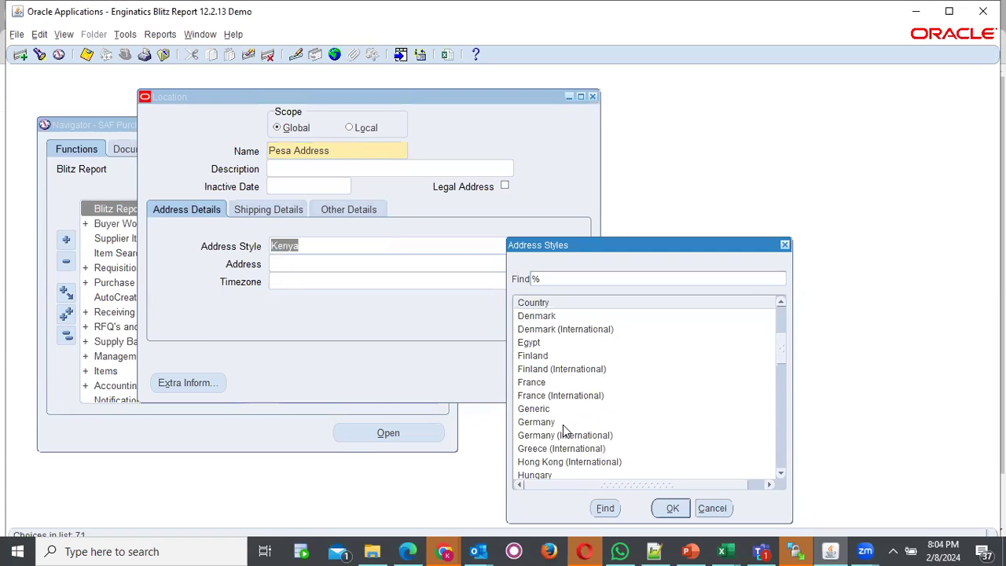
pyautogui.scroll(-3, 563, 427)
pyautogui.scroll(-1, 563, 430)
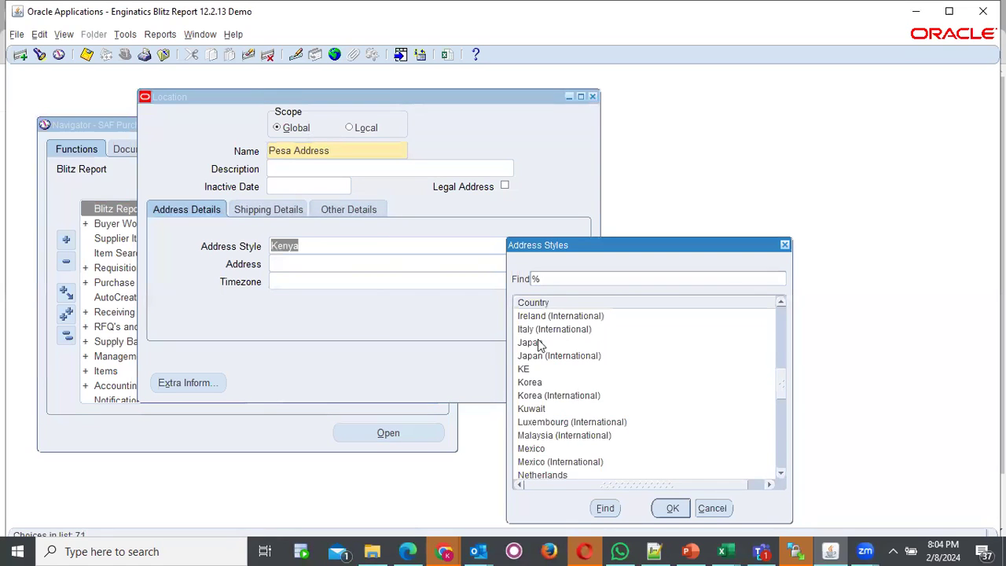
pyautogui.click(525, 369)
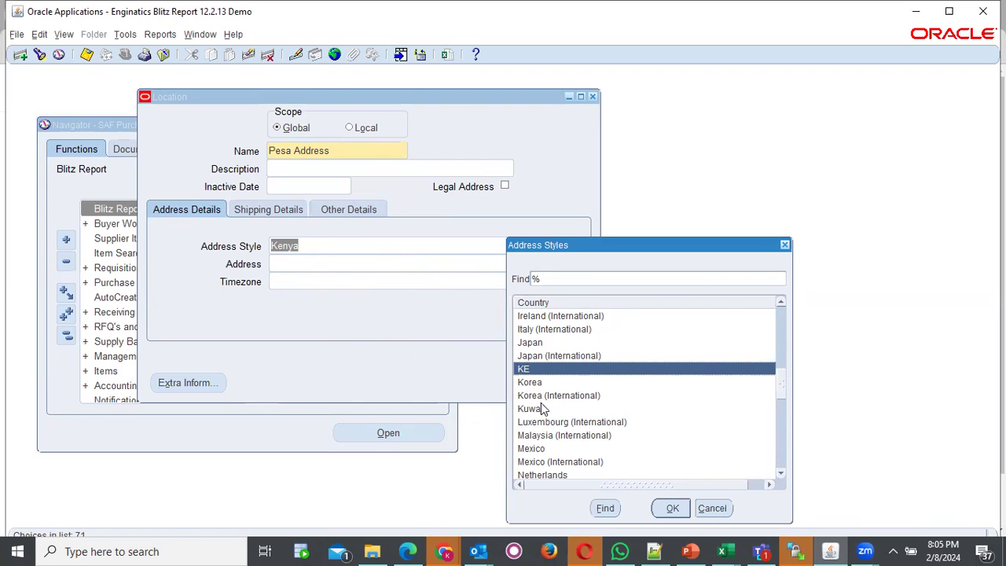
# - Cancel the address style selection and close the Location form without saving
pyautogui.click(712, 509)
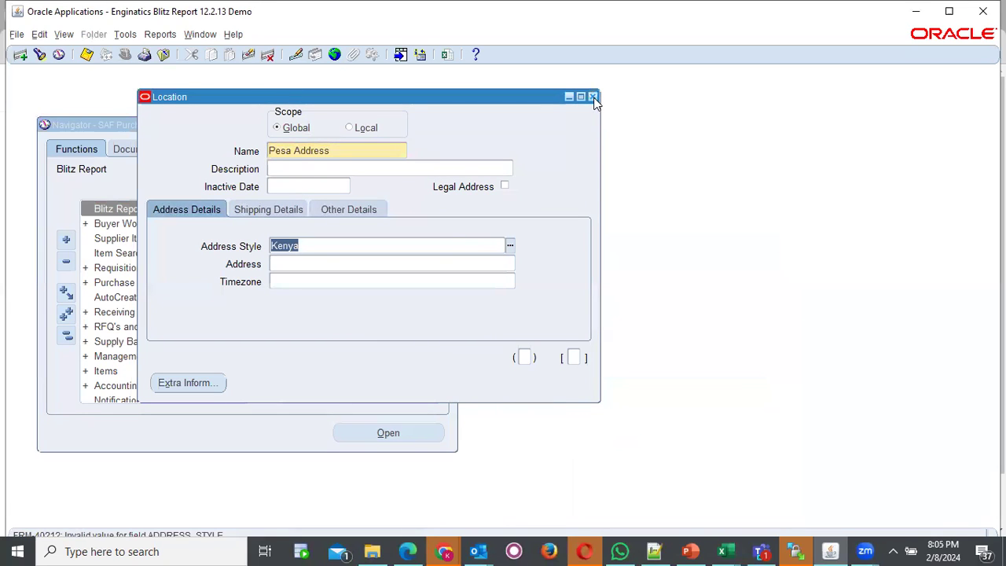
pyautogui.click(284, 120)
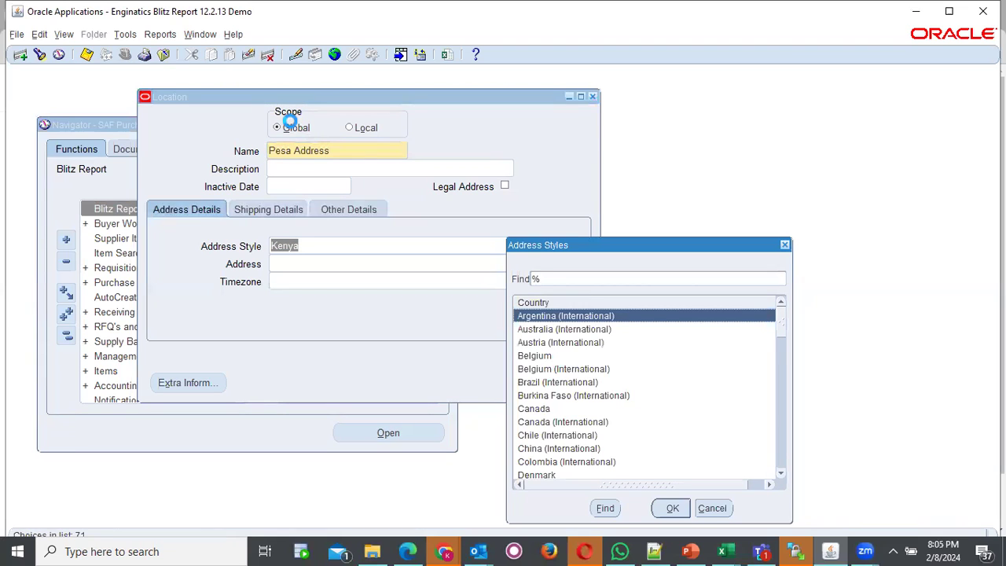
pyautogui.click(712, 508)
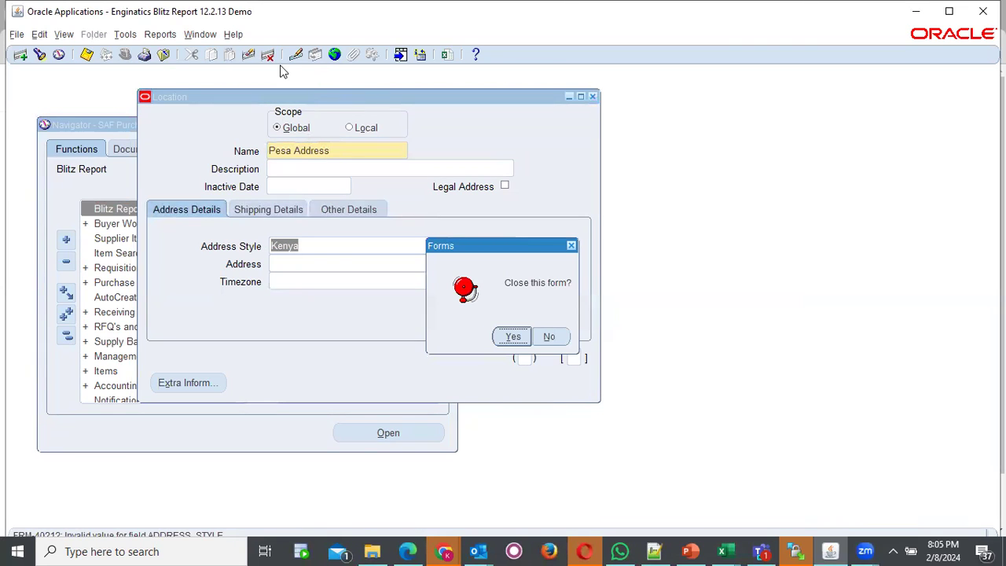
pyautogui.click(512, 337)
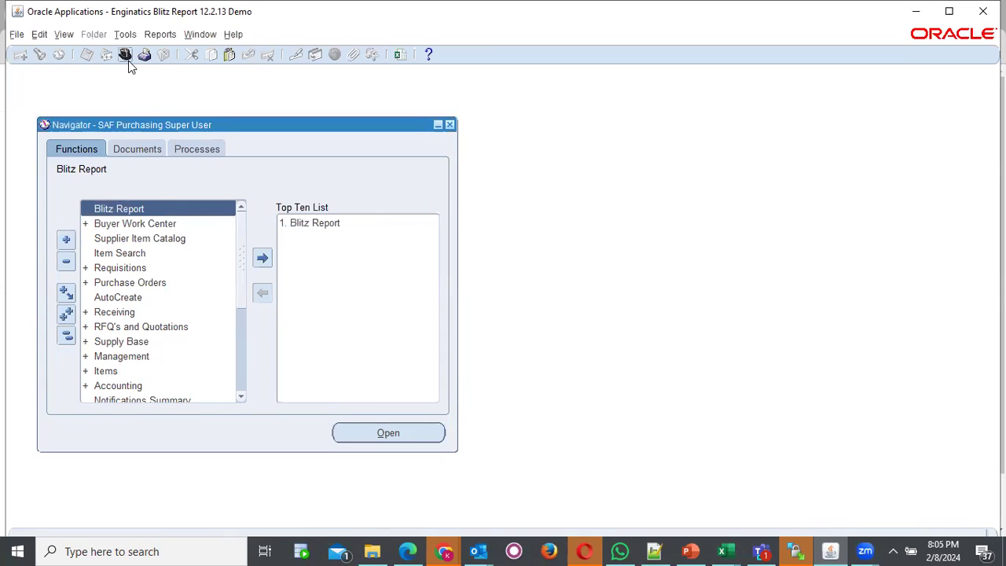
# - Switch to the Application Developer responsibility and open the registration form for descriptive flexfields
pyautogui.click(128, 61)
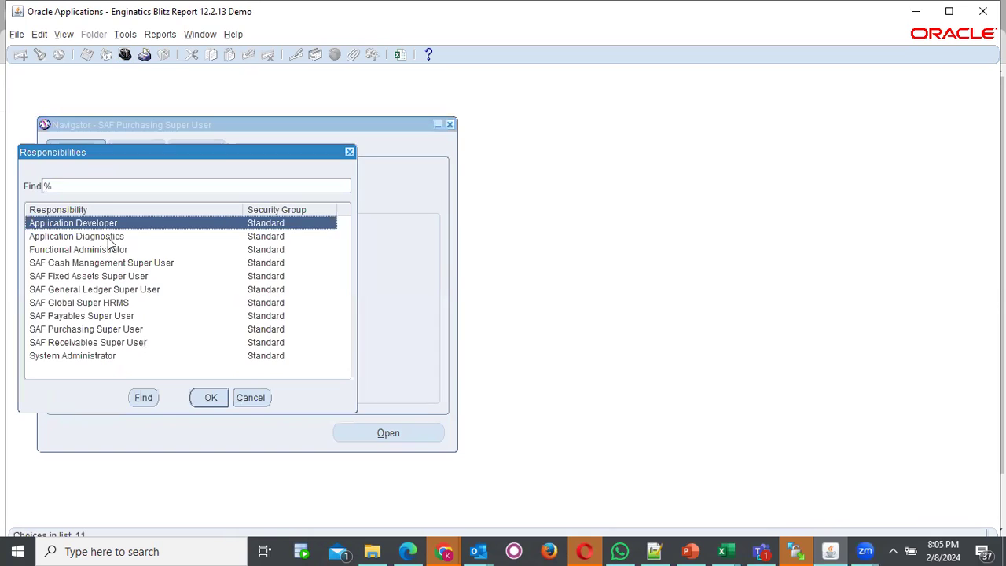
pyautogui.doubleClick(89, 224)
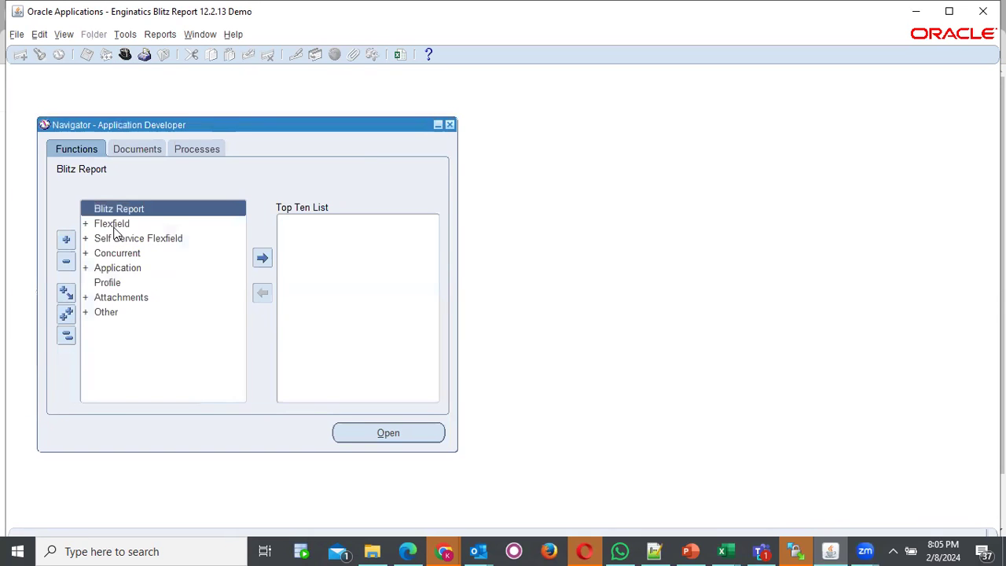
pyautogui.click(139, 226)
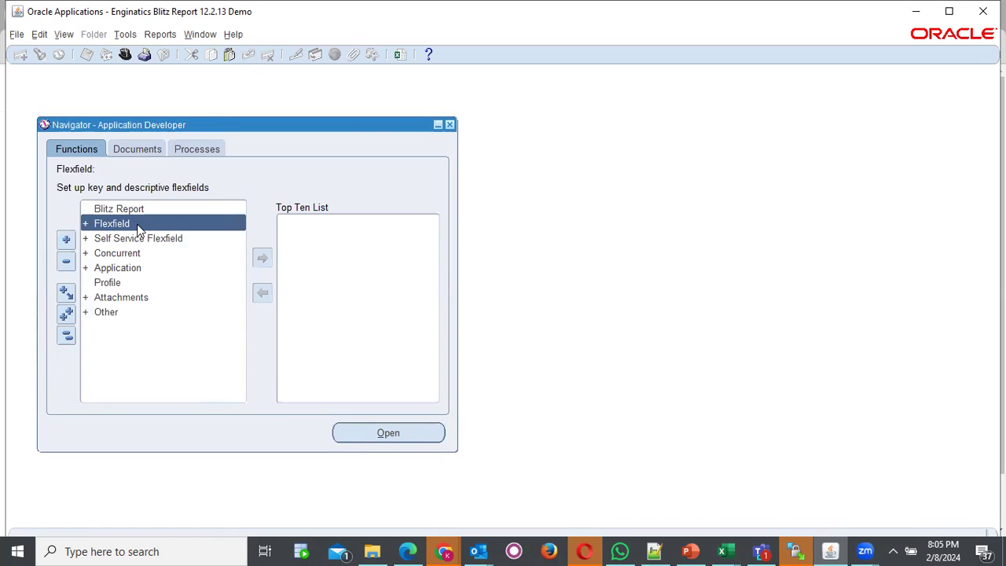
pyautogui.doubleClick(137, 227)
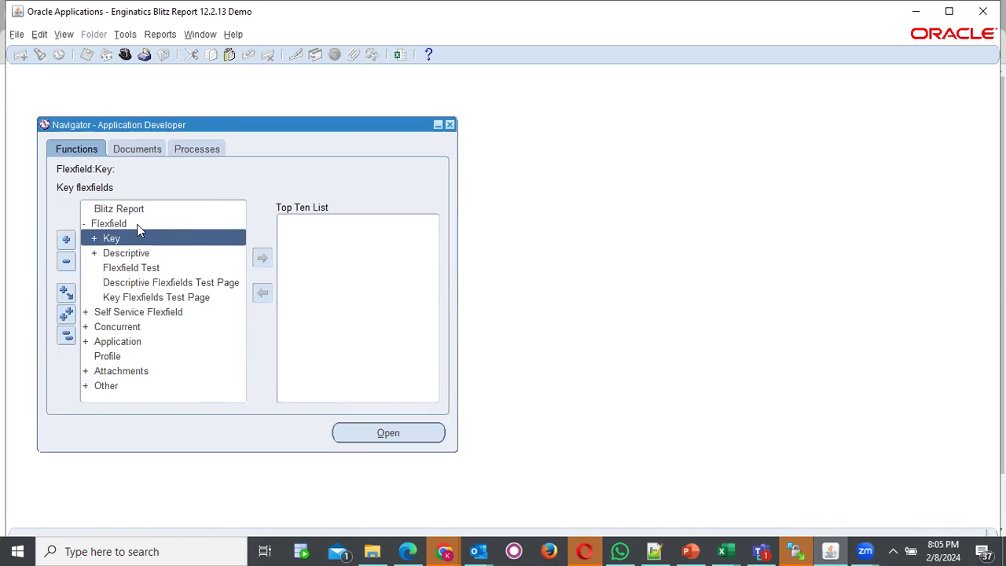
pyautogui.press('Down')
pyautogui.press('Return')
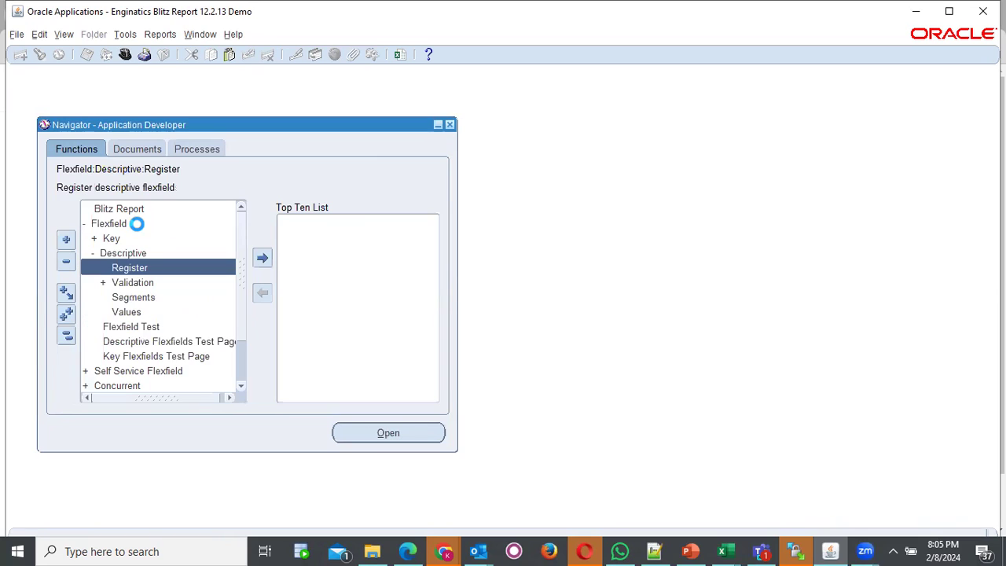
pyautogui.doubleClick(137, 269)
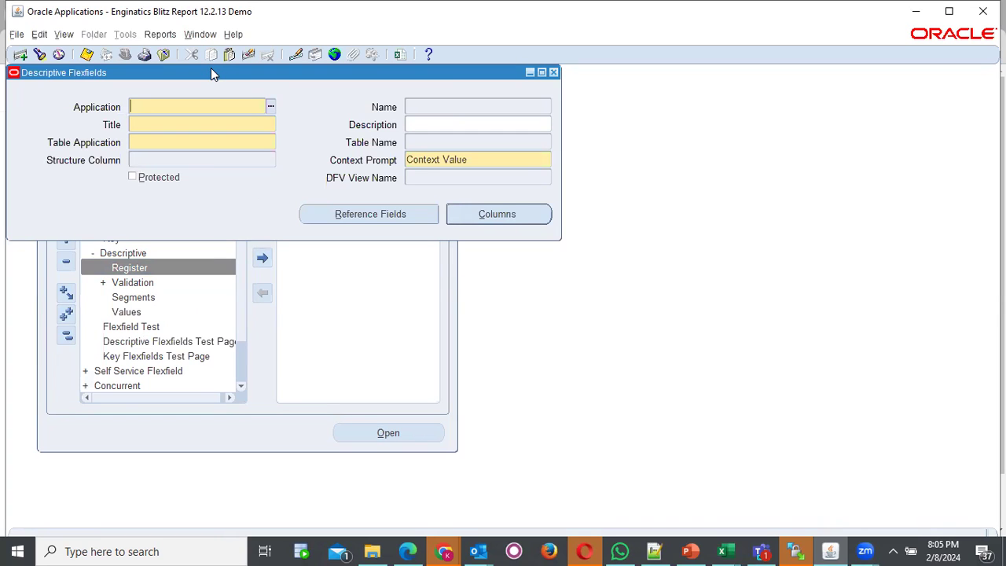
pyautogui.moveTo(211, 71); pyautogui.dragTo(282, 158)
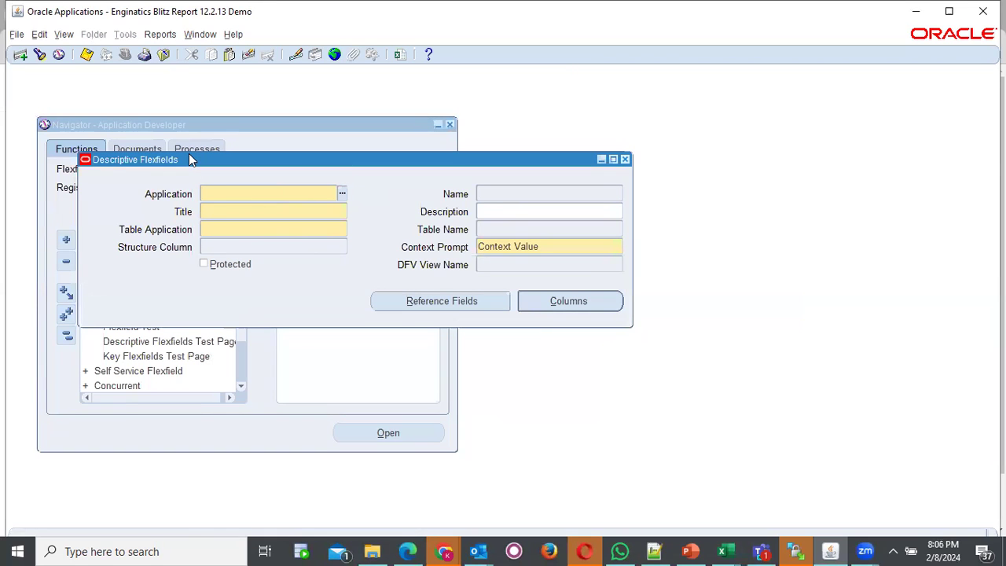
# - Try to query the registered descriptive flexfields for the application Human Resource
pyautogui.press('F11')
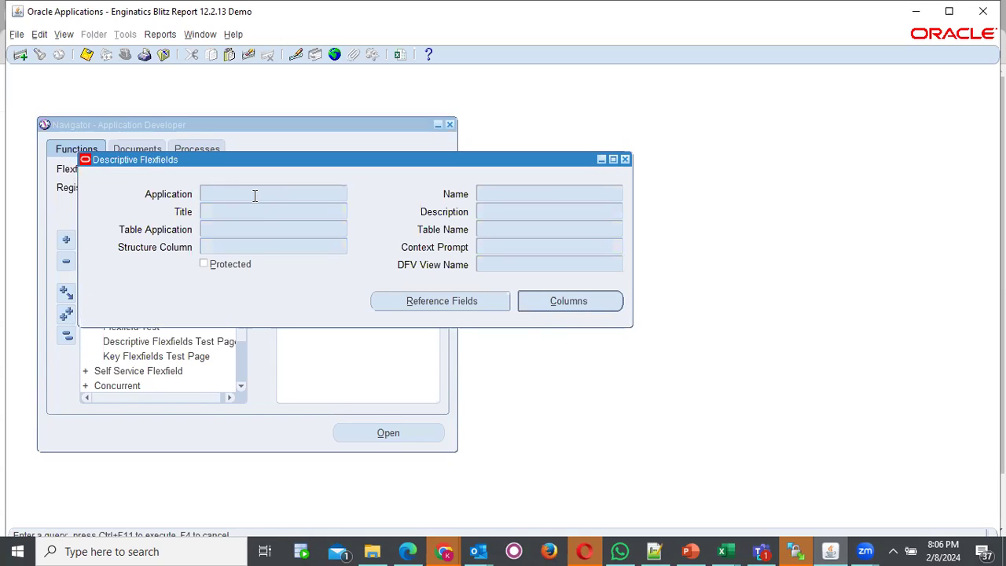
pyautogui.write('Human Resource')
pyautogui.click(258, 194)
pyautogui.write('u')
pyautogui.click(291, 195)
pyautogui.click(290, 195)
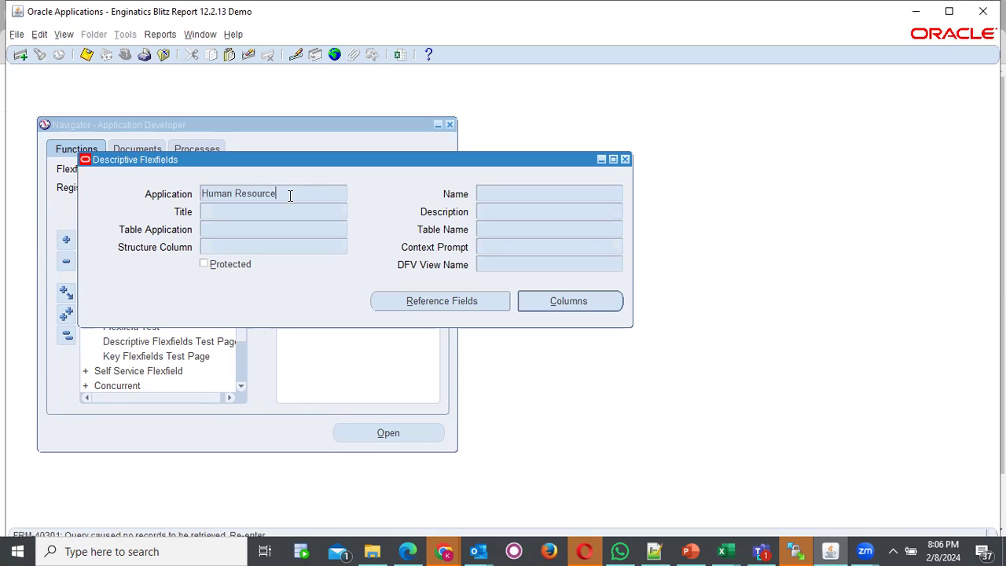
# - Query the registered flexfields with a wildcard after Human and bring up the Location Address record of Human Resources
pyautogui.press('BackSpace')
pyautogui.press('BackSpace')
pyautogui.press('BackSpace')
pyautogui.press('BackSpace')
pyautogui.press('BackSpace')
pyautogui.press('BackSpace')
pyautogui.press('BackSpace')
pyautogui.press('BackSpace')
pyautogui.write('%')
pyautogui.hotkey('ctrl', 'F11')
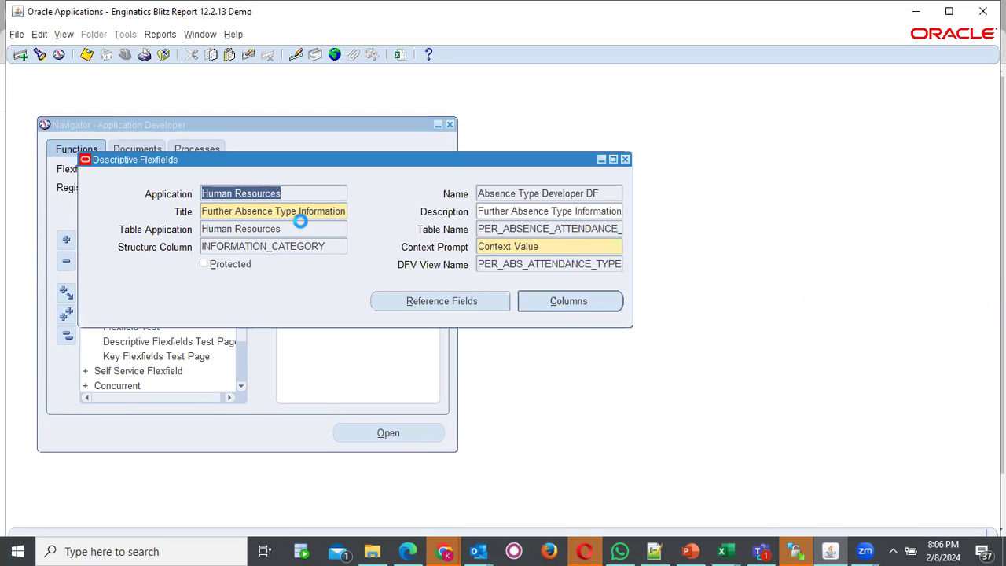
pyautogui.press('Down')
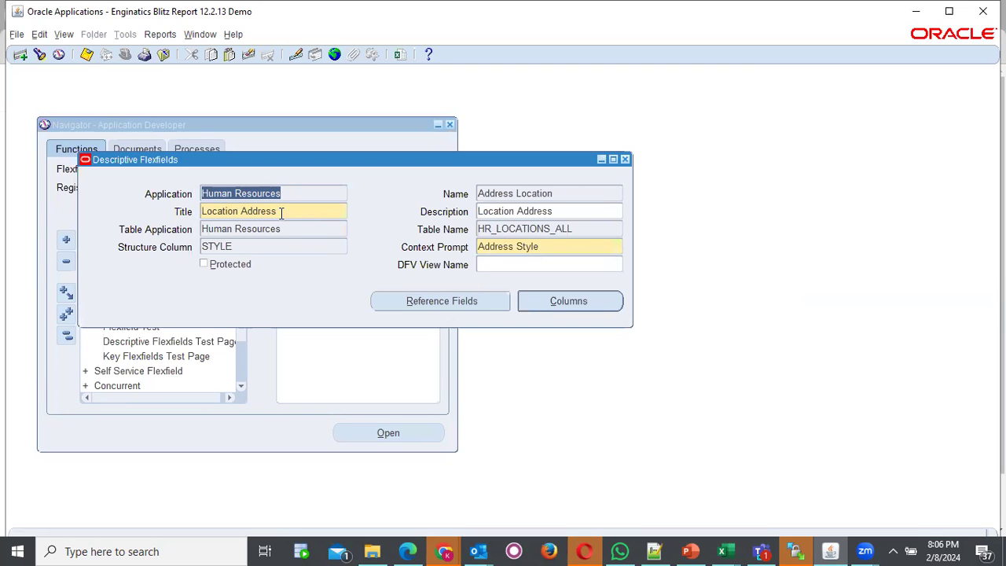
# - Try to change the Protected setting of the Location Address flexfield, and close the Descriptive Flexfields form
pyautogui.tripleClick(281, 212)
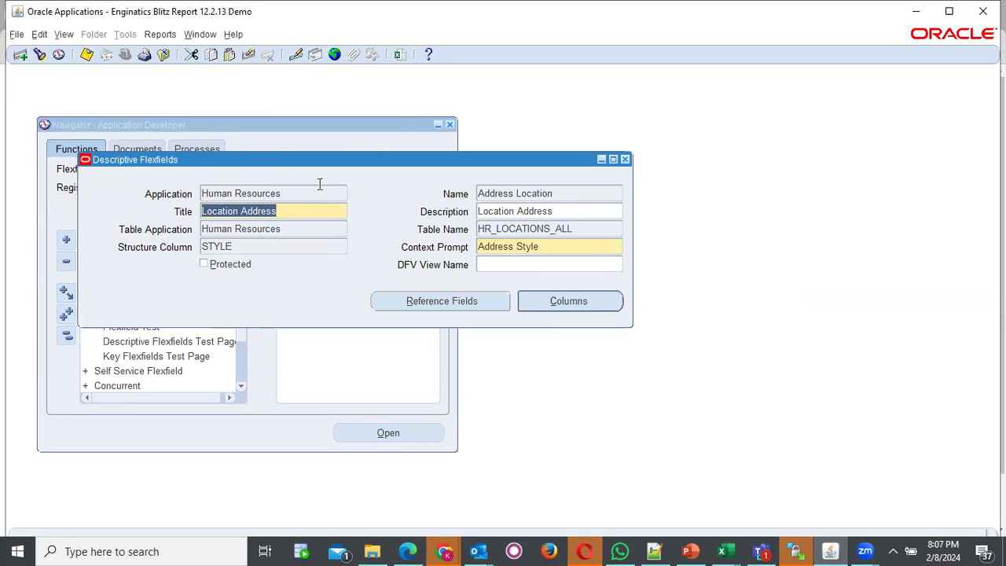
pyautogui.click(204, 264)
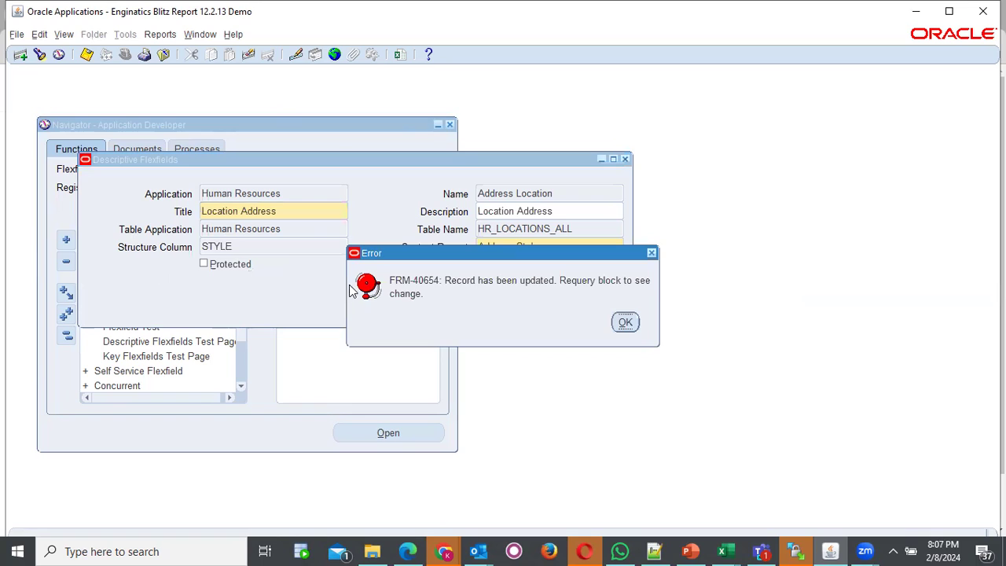
pyautogui.click(626, 323)
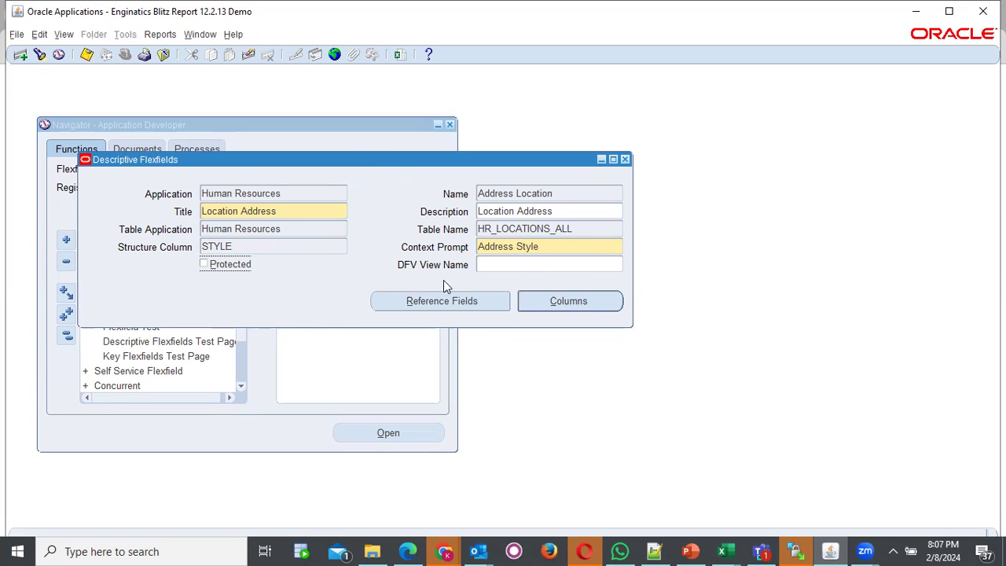
pyautogui.click(626, 161)
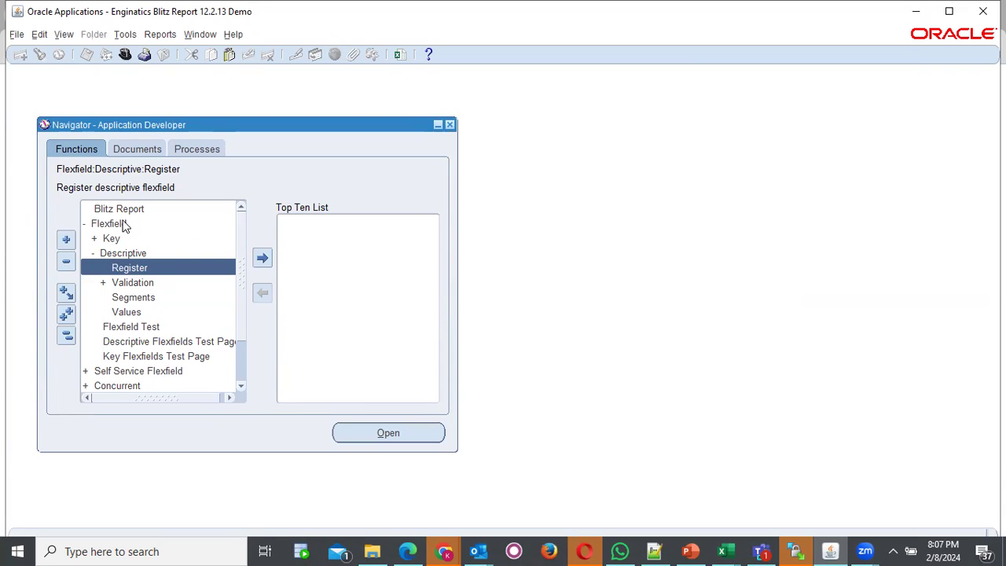
# - Collapse the function tree and open the Descriptive Flexfield Segments form
pyautogui.click(66, 335)
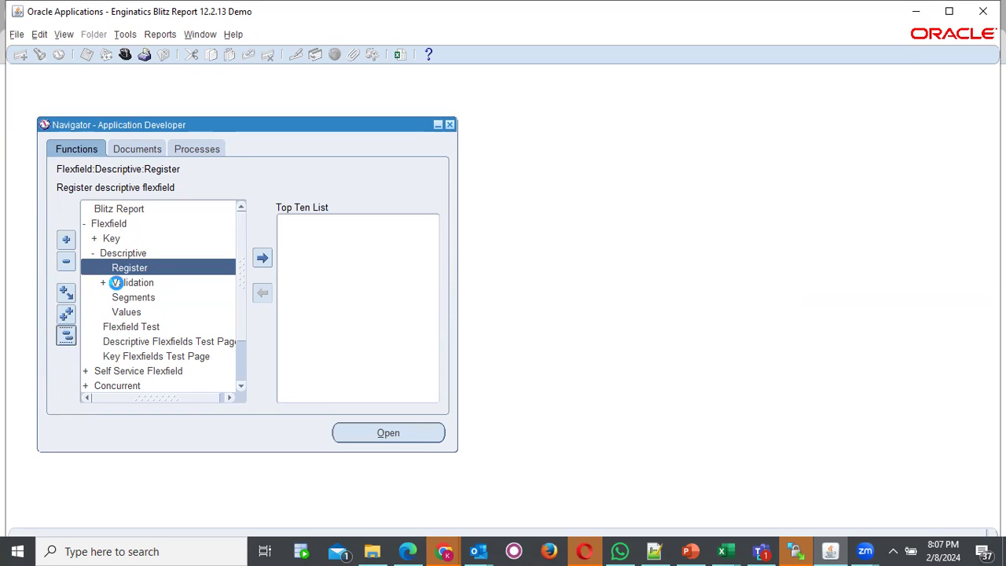
pyautogui.doubleClick(114, 223)
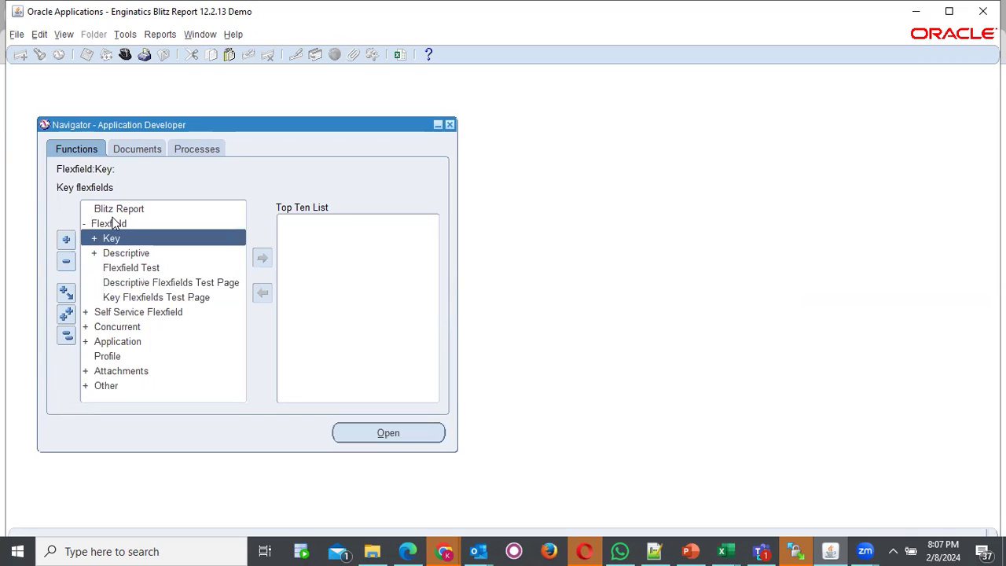
pyautogui.press('Down')
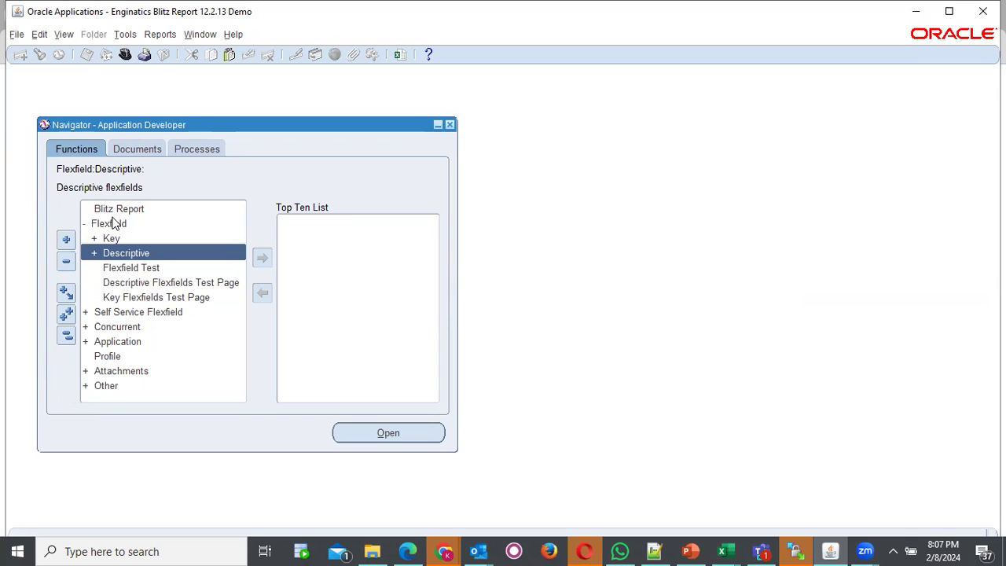
pyautogui.press('Return')
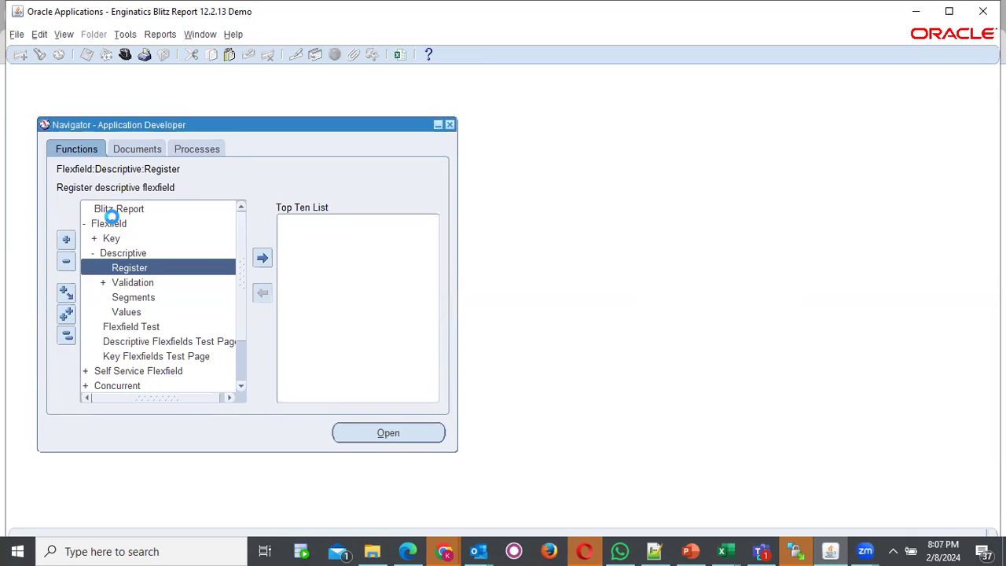
pyautogui.press('Down')
pyautogui.press('Down')
pyautogui.press('Return')
pyautogui.click(126, 106)
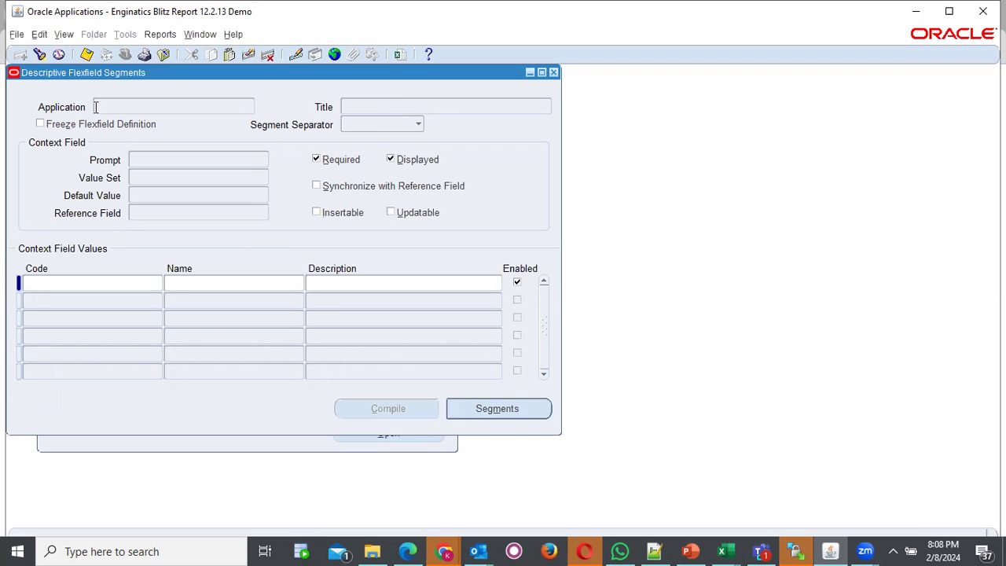
# - Find the Human Resources flexfields matching Human%Resource%Location% and load the Location Address descriptive flexfield
pyautogui.click(40, 56)
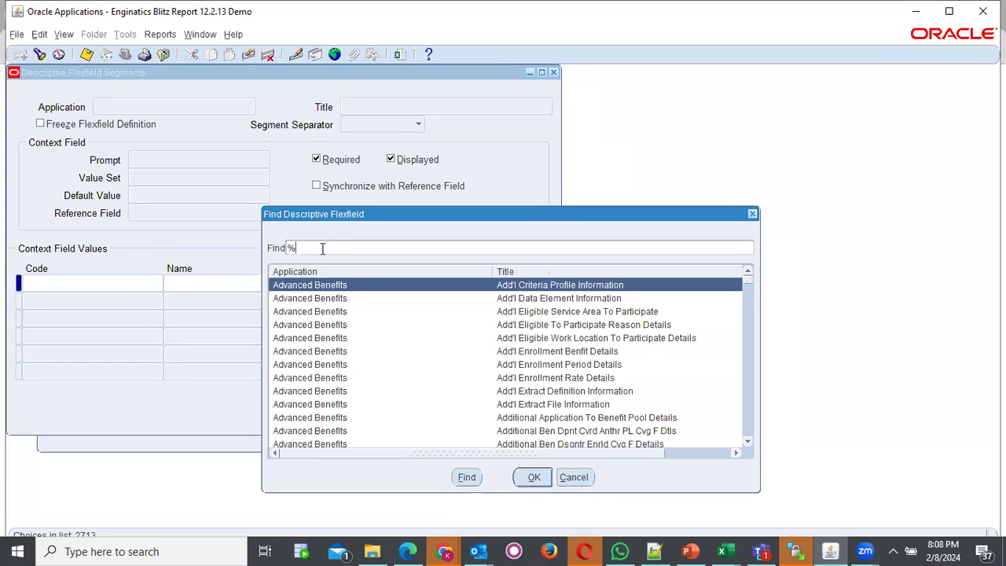
pyautogui.write('Human%Resource% ')
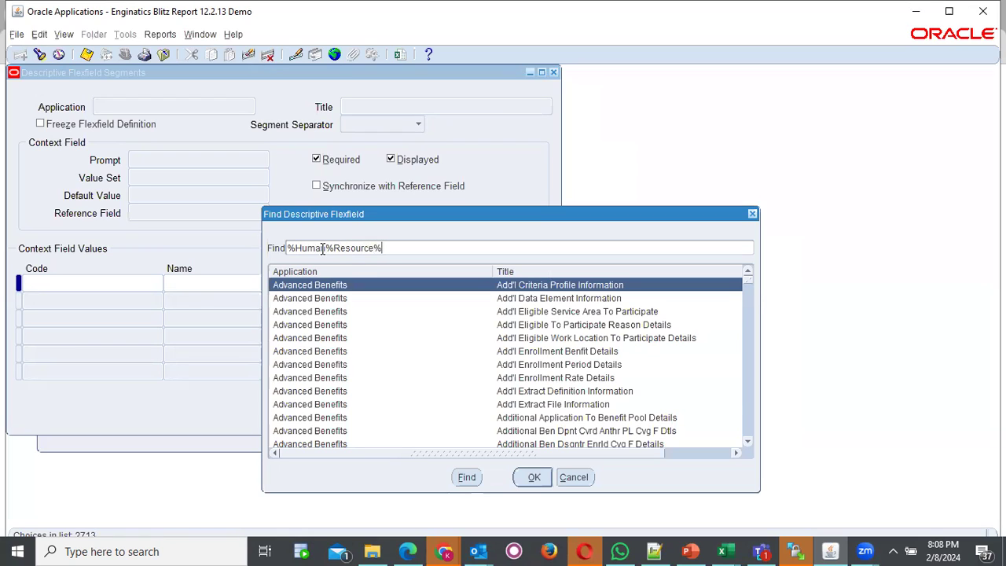
pyautogui.write('Location%')
pyautogui.press('Return')
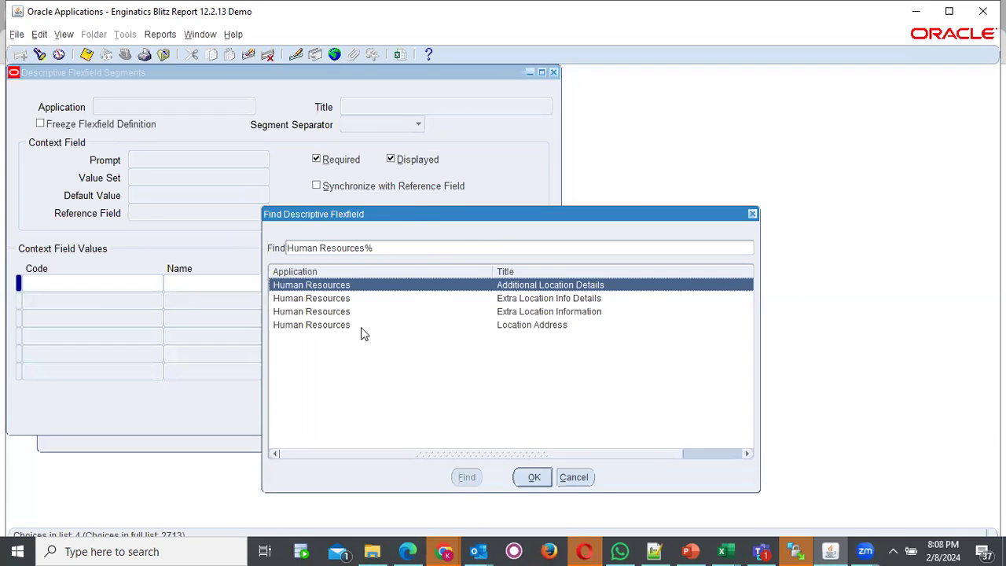
pyautogui.click(347, 326)
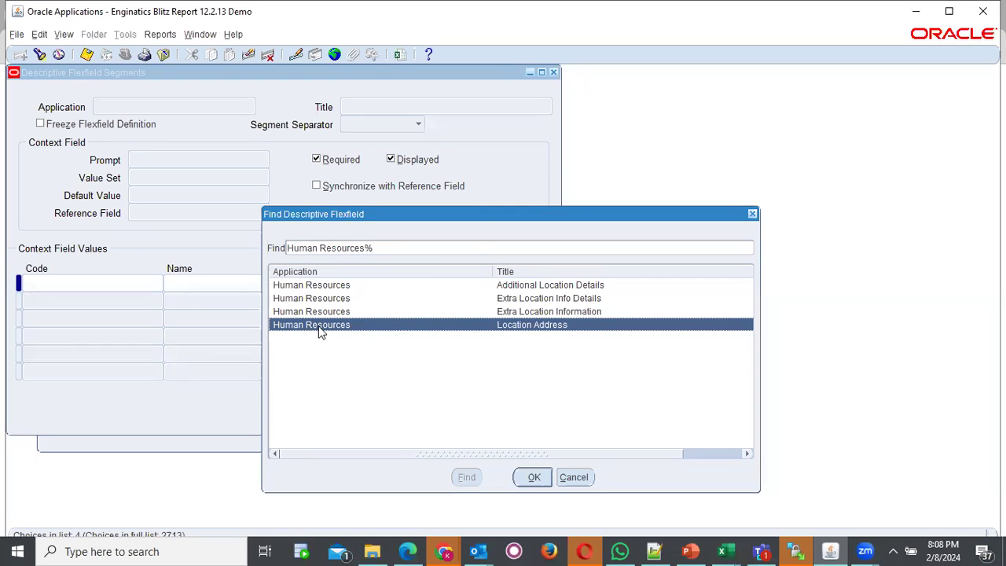
pyautogui.doubleClick(550, 330)
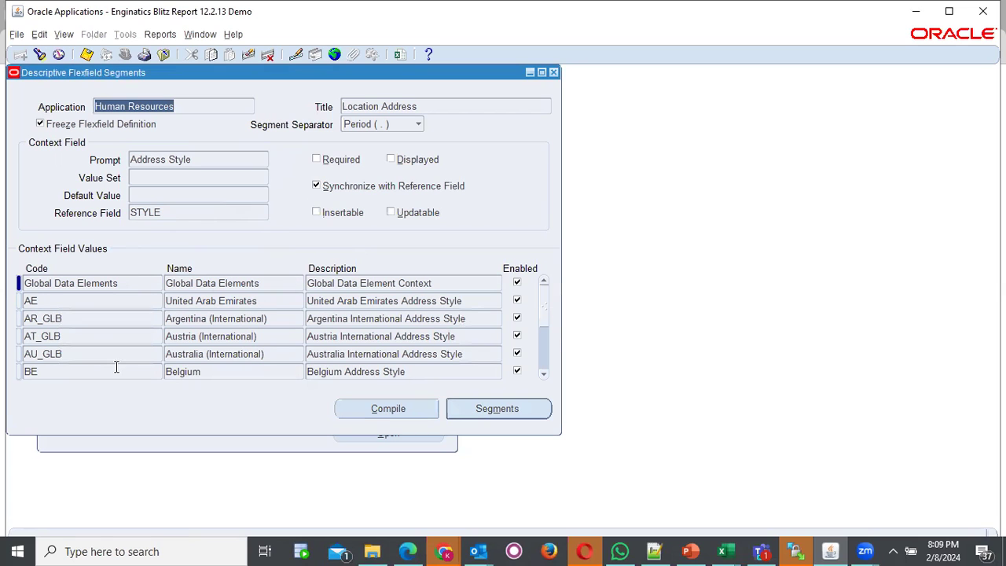
# - Unfreeze the Location Address flexfield definition and accept the caution
pyautogui.click(236, 336)
pyautogui.click(40, 125)
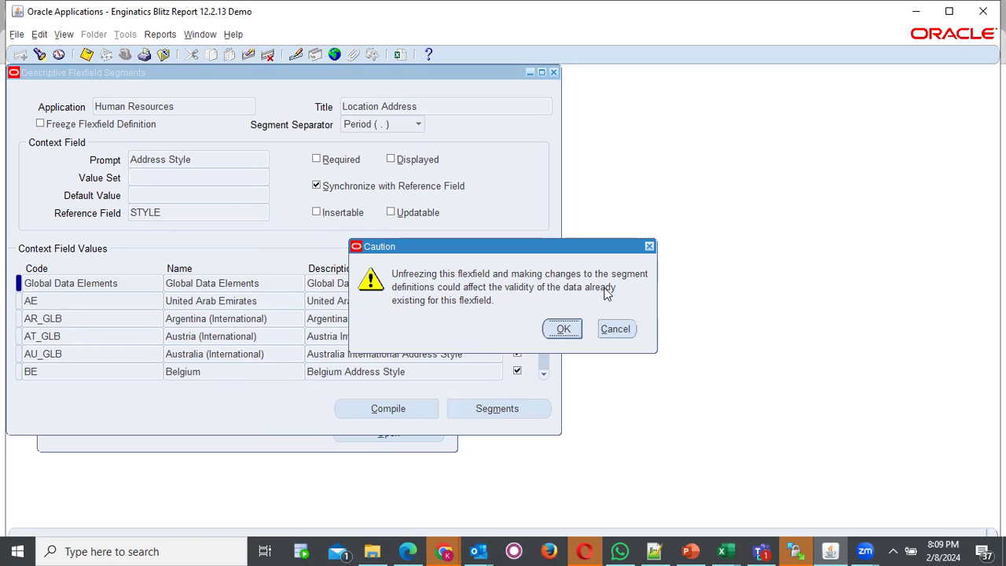
pyautogui.click(564, 330)
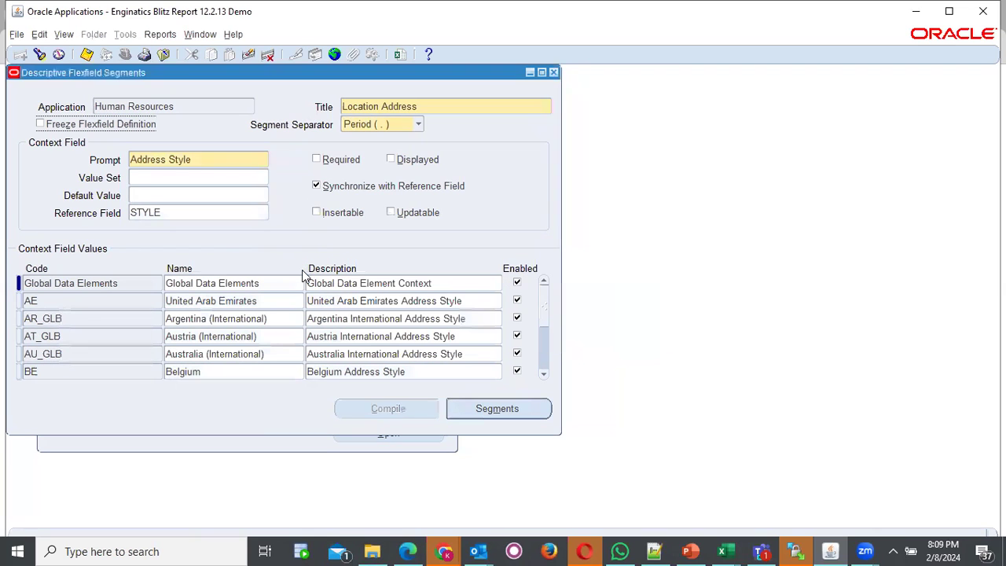
# - Try to add a new context field value with the code KE, and clear the new row
pyautogui.click(49, 300)
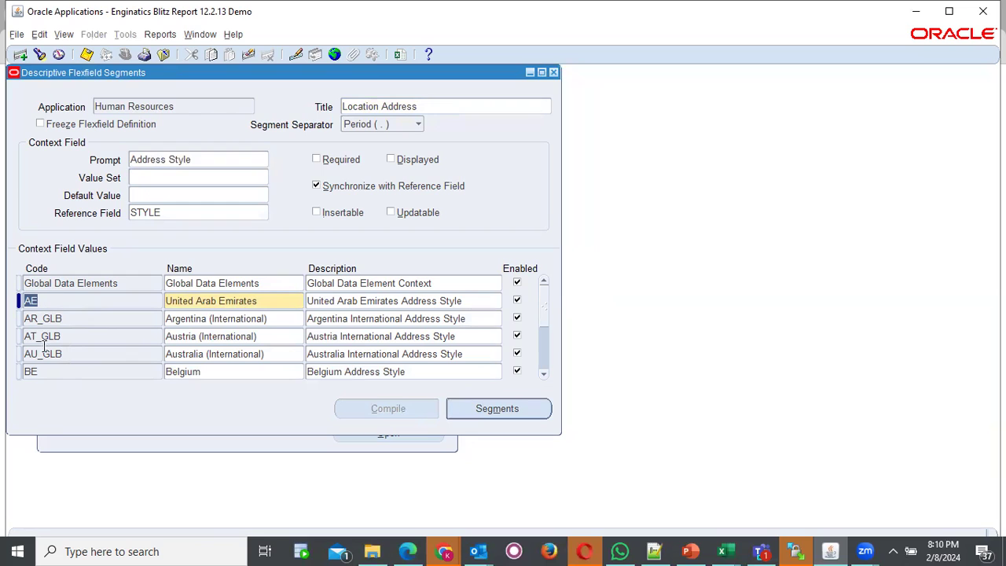
pyautogui.click(50, 316)
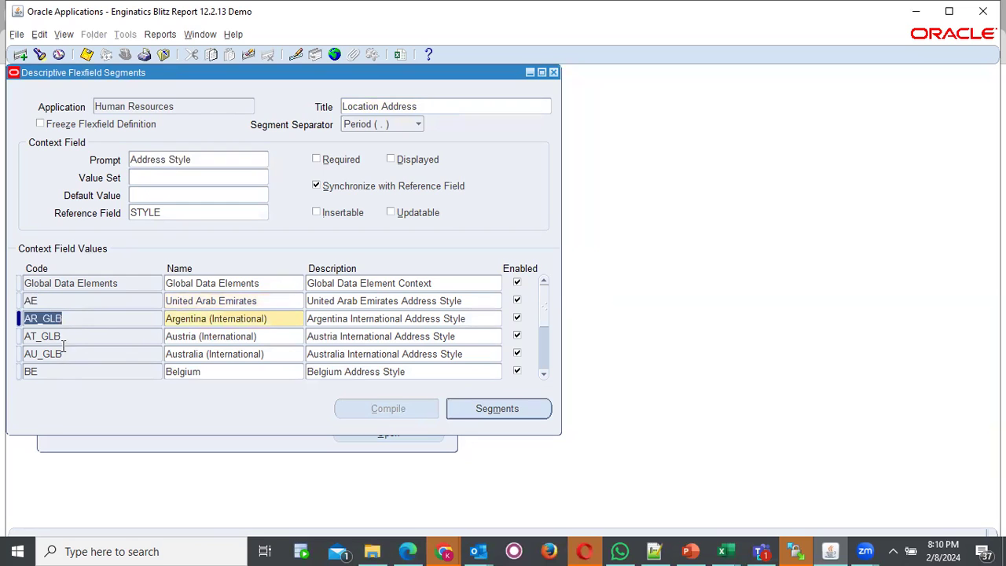
pyautogui.click(62, 336)
pyautogui.click(61, 355)
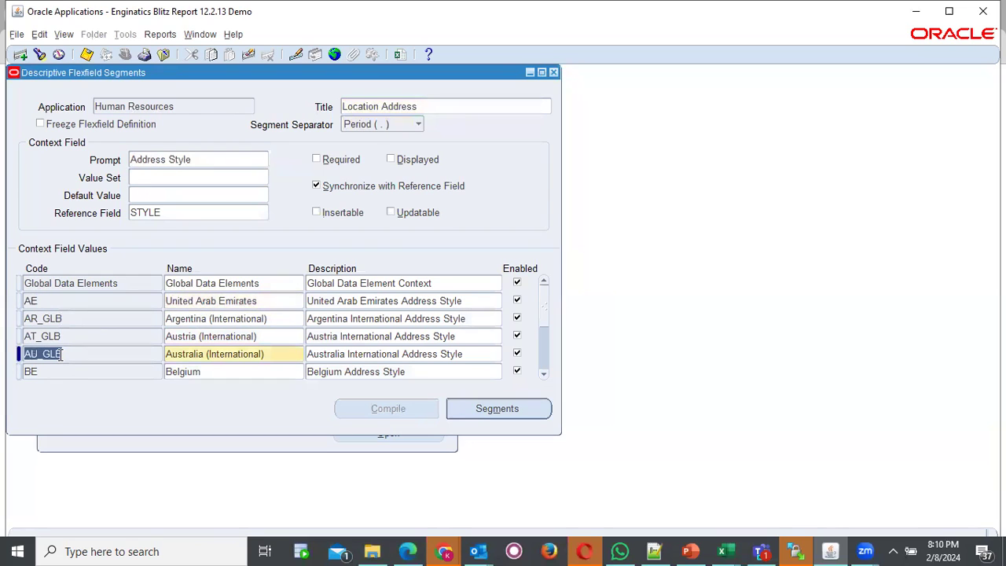
pyautogui.click(20, 59)
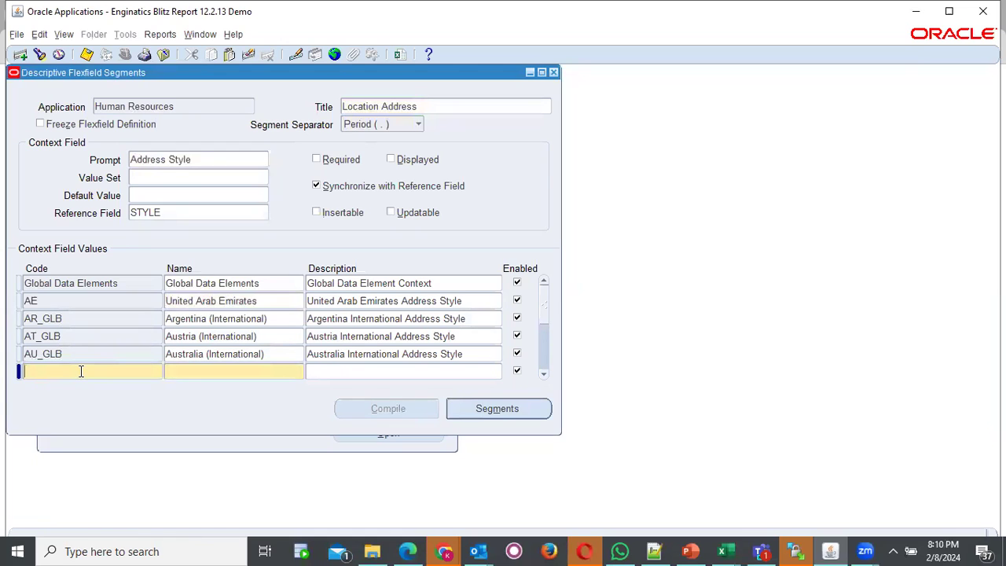
pyautogui.write('KE')
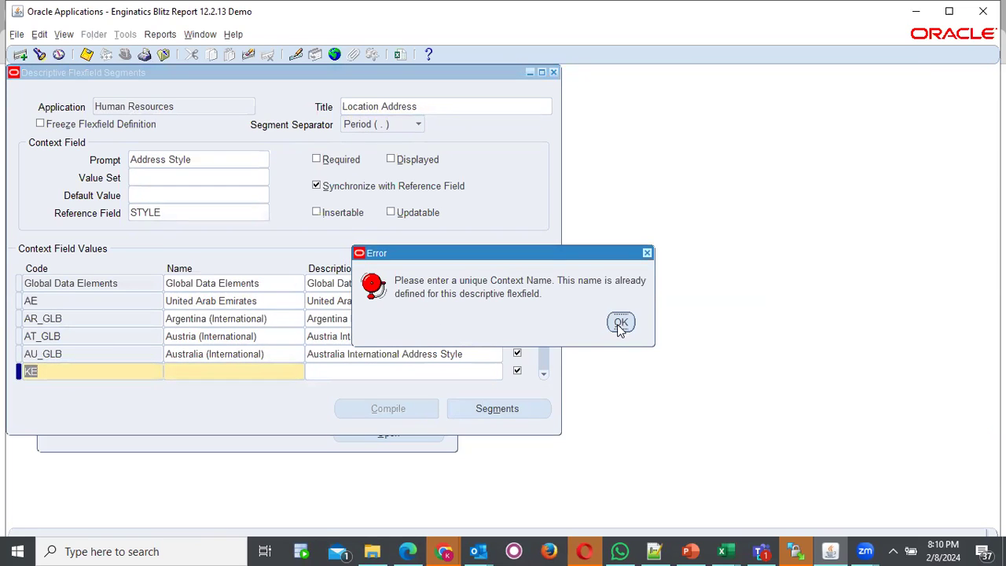
pyautogui.click(621, 324)
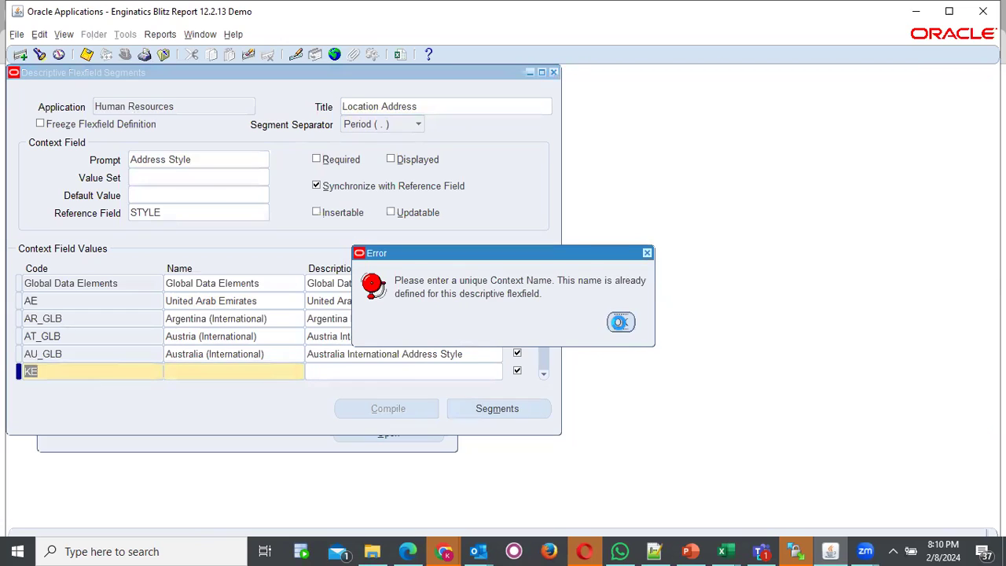
pyautogui.click(56, 369)
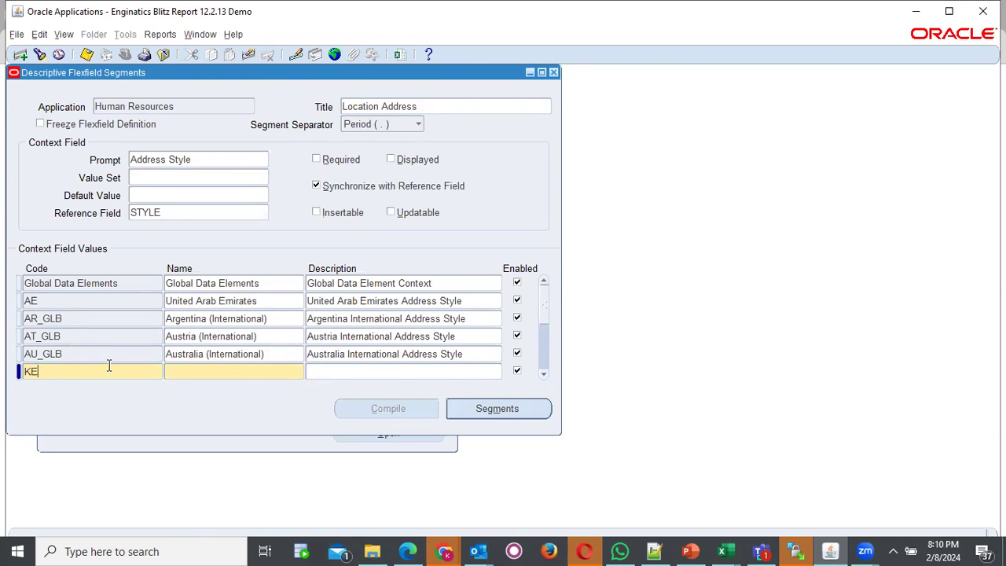
pyautogui.doubleClick(26, 371)
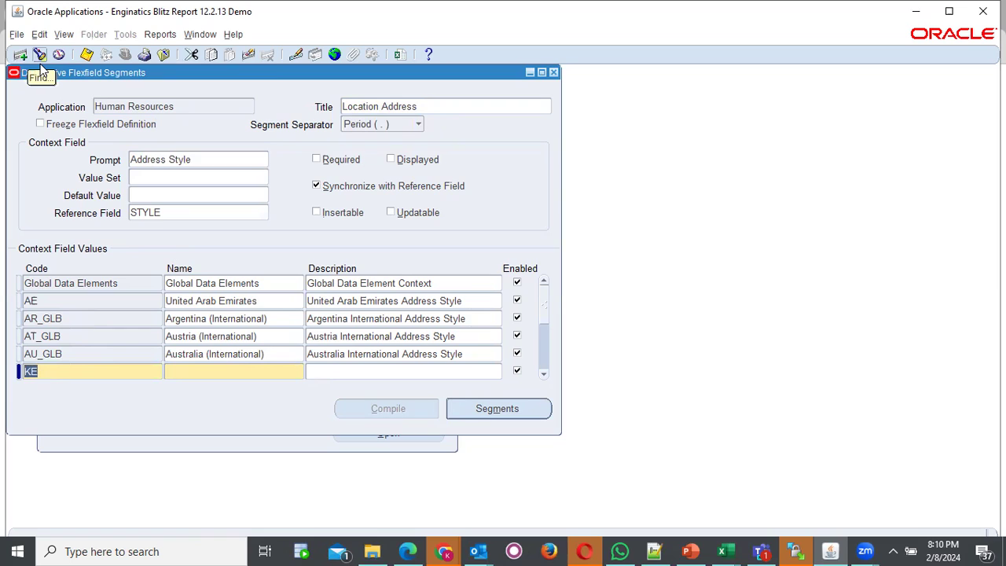
pyautogui.press('F6')
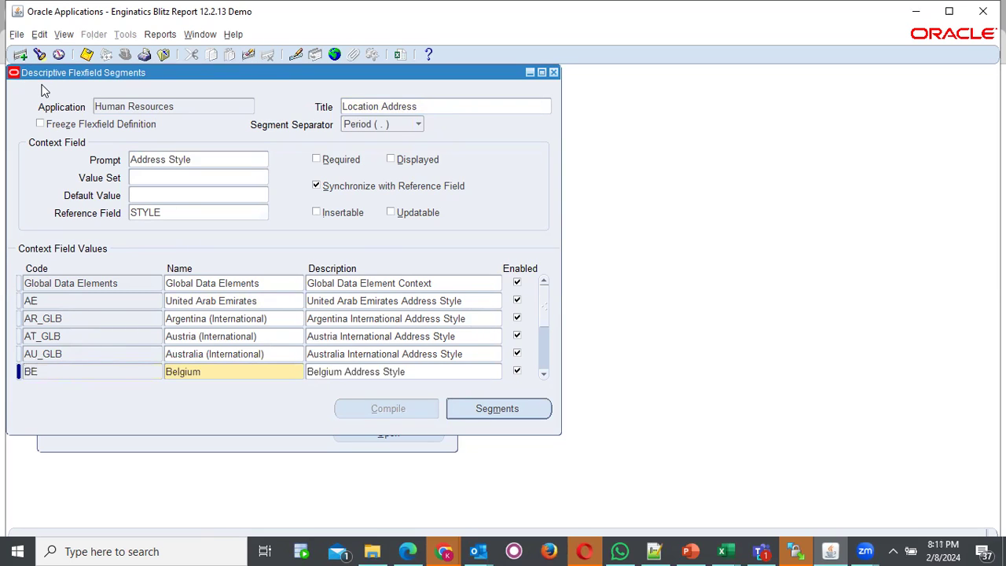
# - Look up the existing KE context field value, change its name to Kenya and save the record
pyautogui.hotkey('ctrl', 'f')
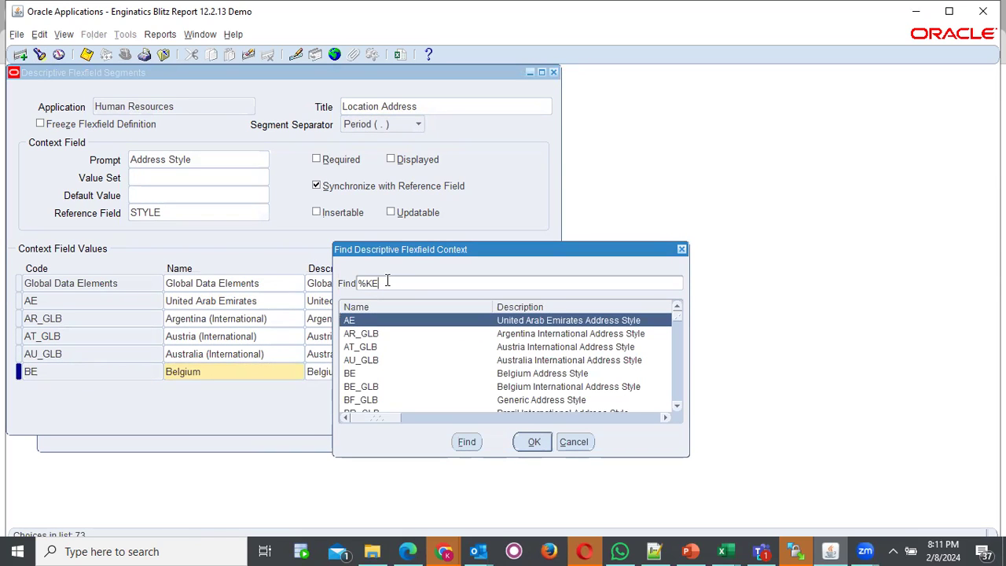
pyautogui.press('Return')
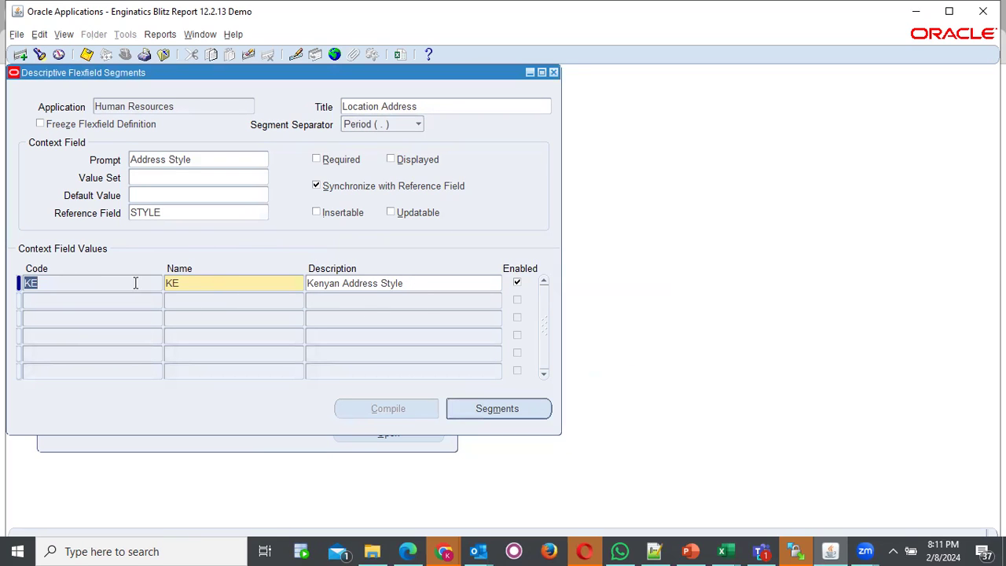
pyautogui.click(187, 283)
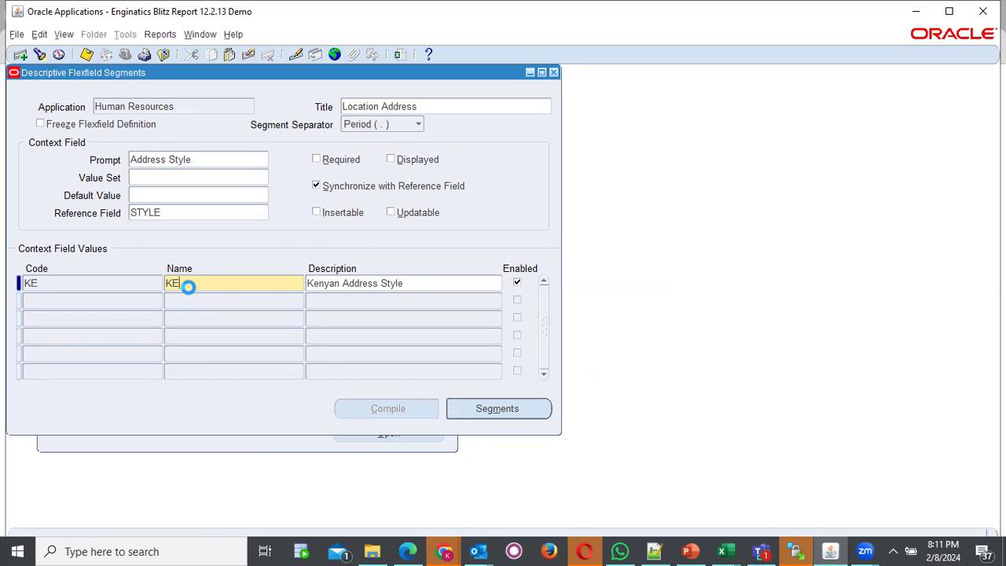
pyautogui.doubleClick(189, 287)
pyautogui.click(197, 286)
pyautogui.press('BackSpace')
pyautogui.write('enya')
pyautogui.click(86, 55)
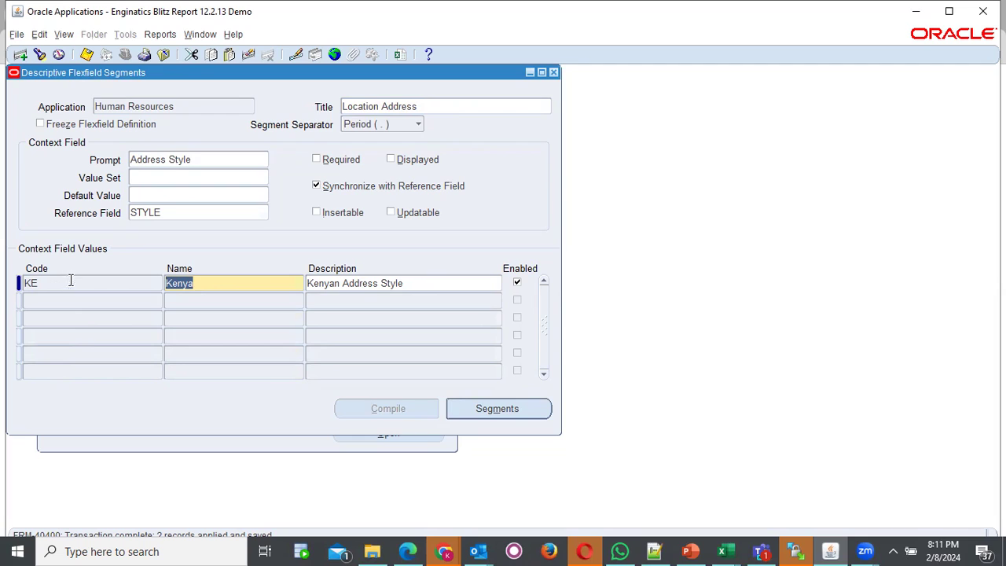
# - Review the address segments and value sets defined for the Kenya context, and close the segments summary
pyautogui.doubleClick(43, 284)
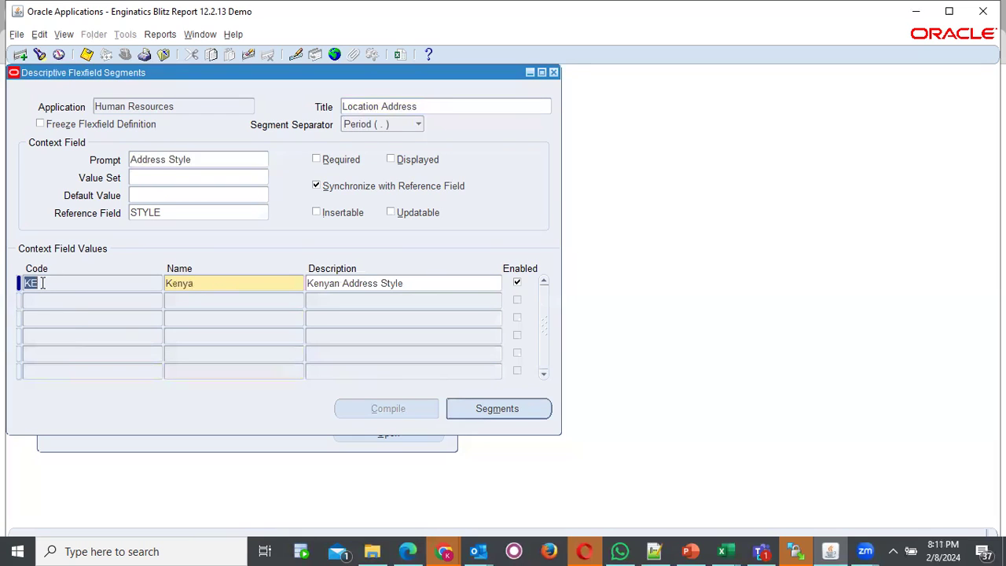
pyautogui.click(233, 282)
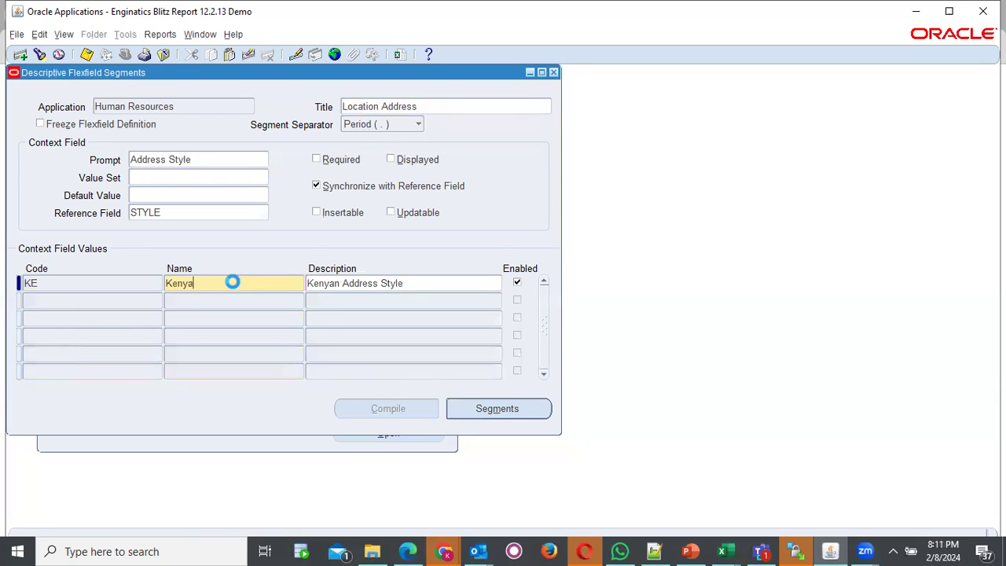
pyautogui.doubleClick(209, 285)
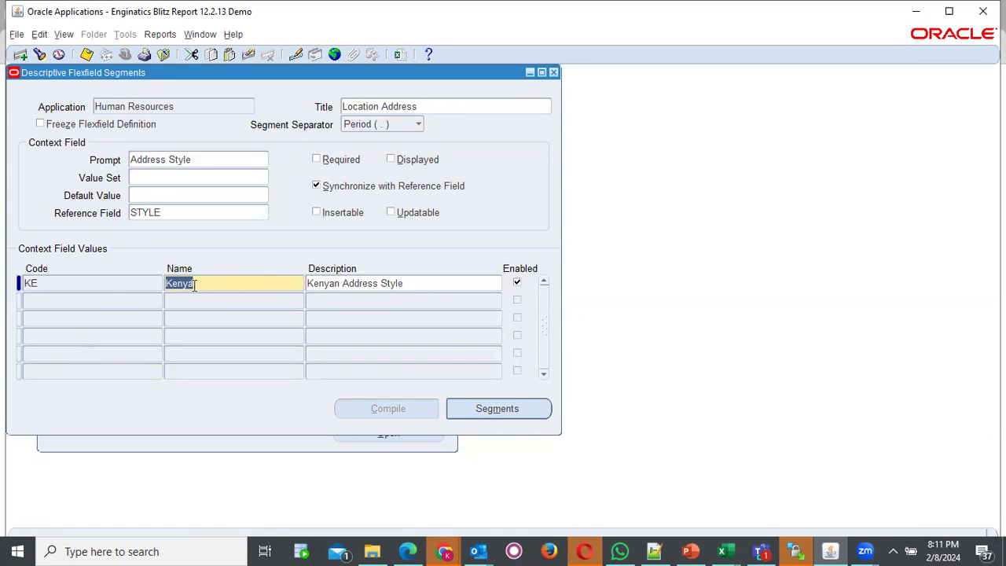
pyautogui.click(498, 409)
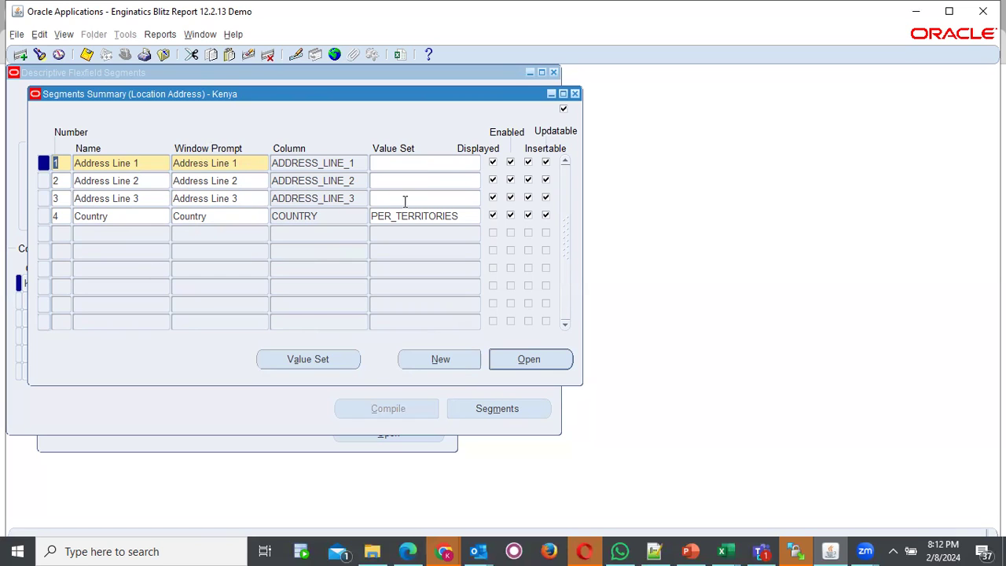
pyautogui.click(576, 95)
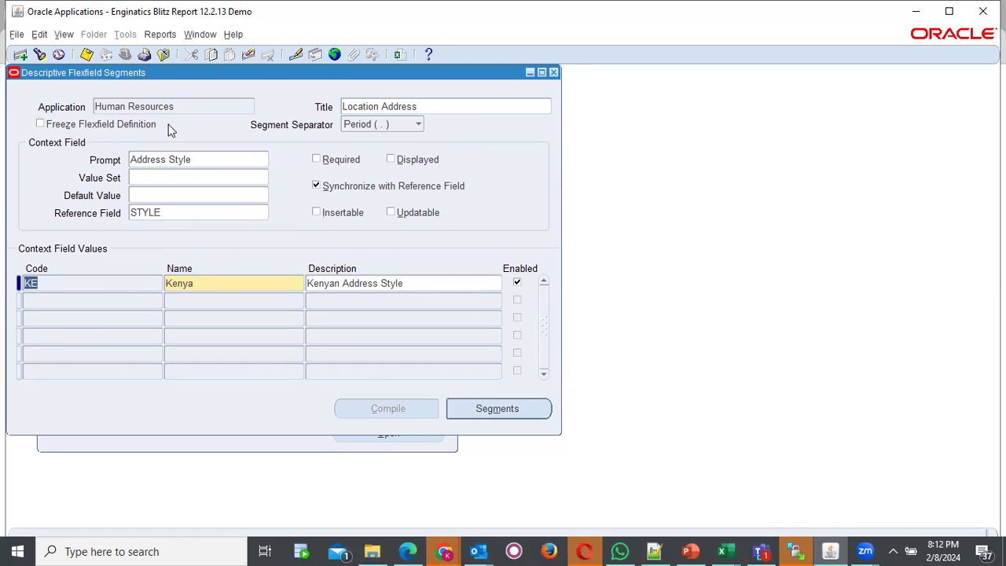
# - Freeze and compile the Location Address flexfield definition, and close the Descriptive Flexfield Segments form
pyautogui.click(40, 126)
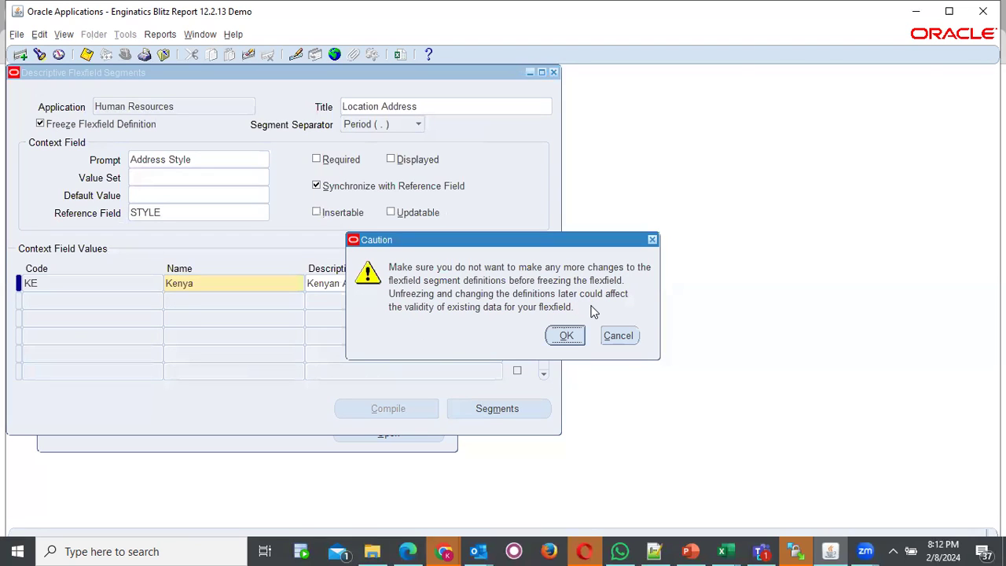
pyautogui.click(570, 336)
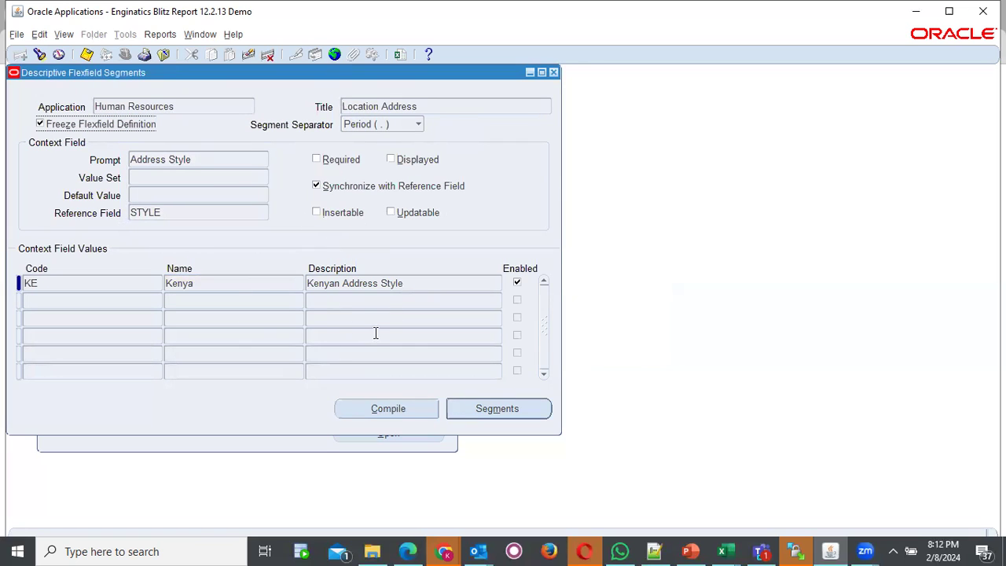
pyautogui.click(387, 409)
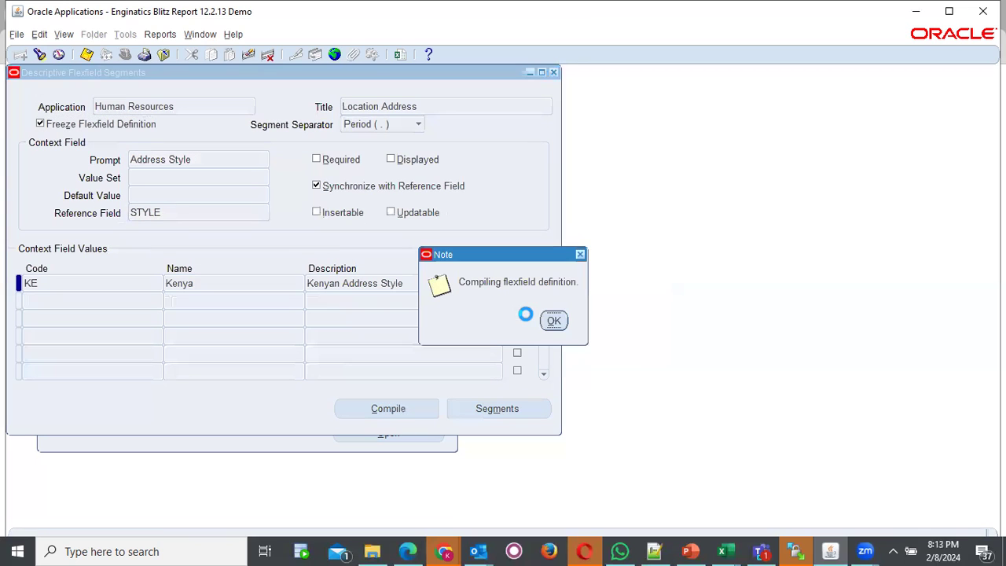
pyautogui.click(561, 321)
pyautogui.click(554, 322)
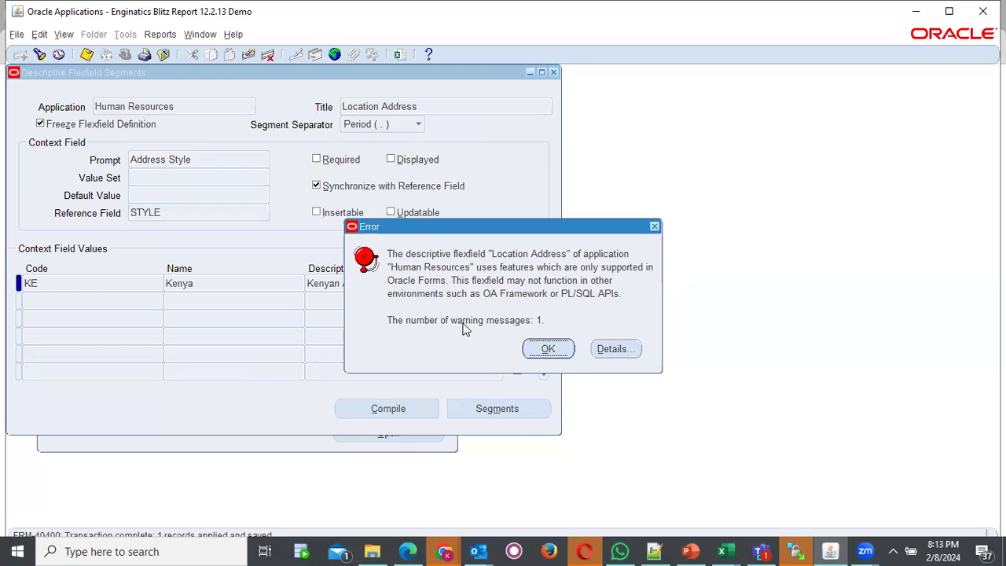
pyautogui.click(546, 350)
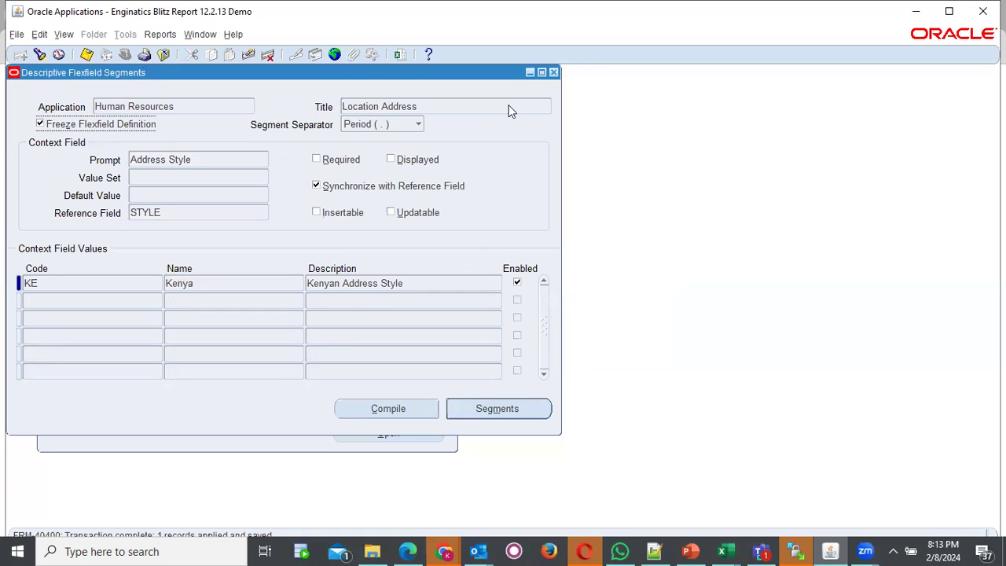
pyautogui.click(553, 72)
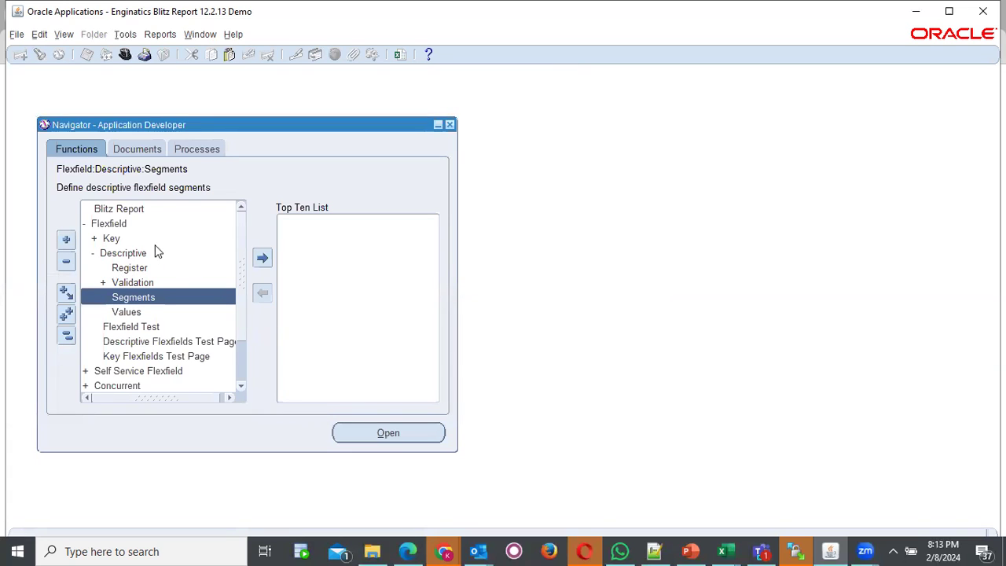
# - Switch the responsibility to SAF Purchasing Super User and expand its Setup functions
pyautogui.click(125, 61)
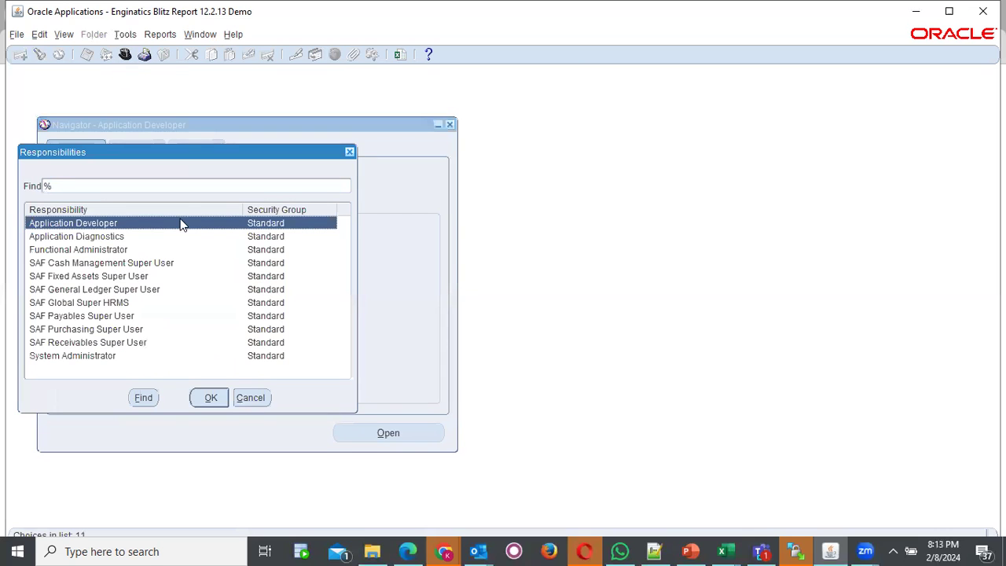
pyautogui.click(86, 329)
pyautogui.click(208, 398)
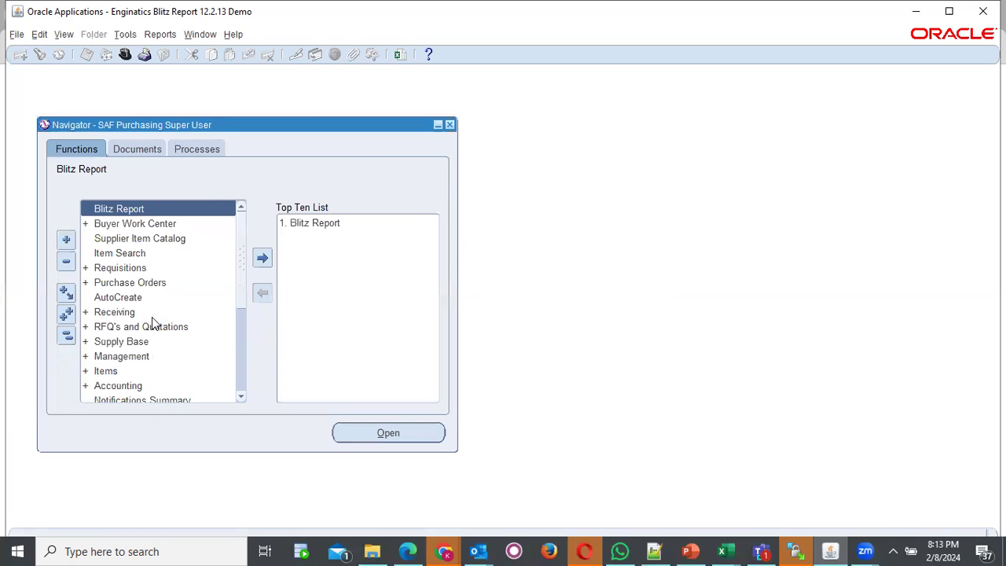
pyautogui.scroll(-2, 151, 317)
pyautogui.scroll(-3, 151, 316)
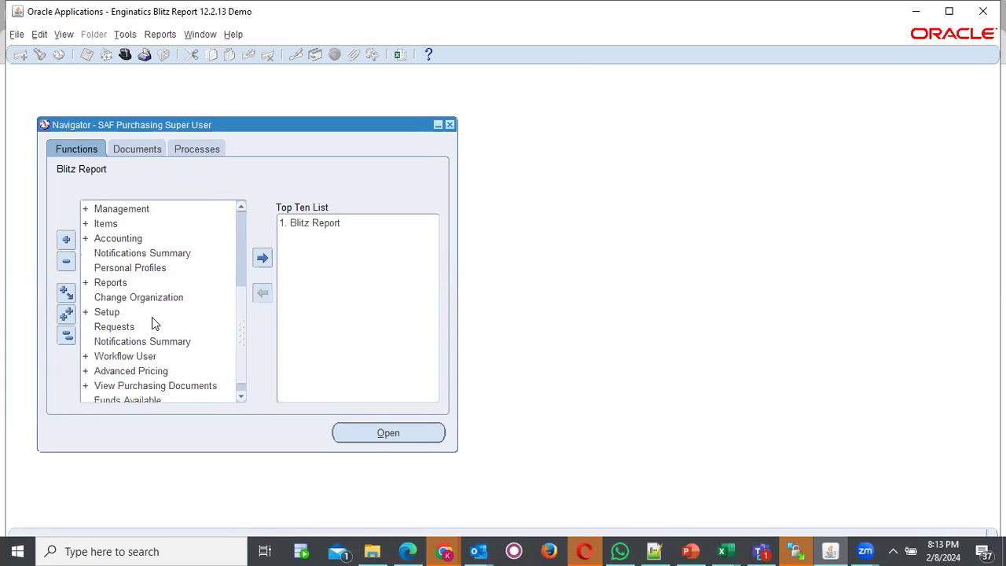
pyautogui.scroll(-1, 151, 319)
pyautogui.doubleClick(106, 297)
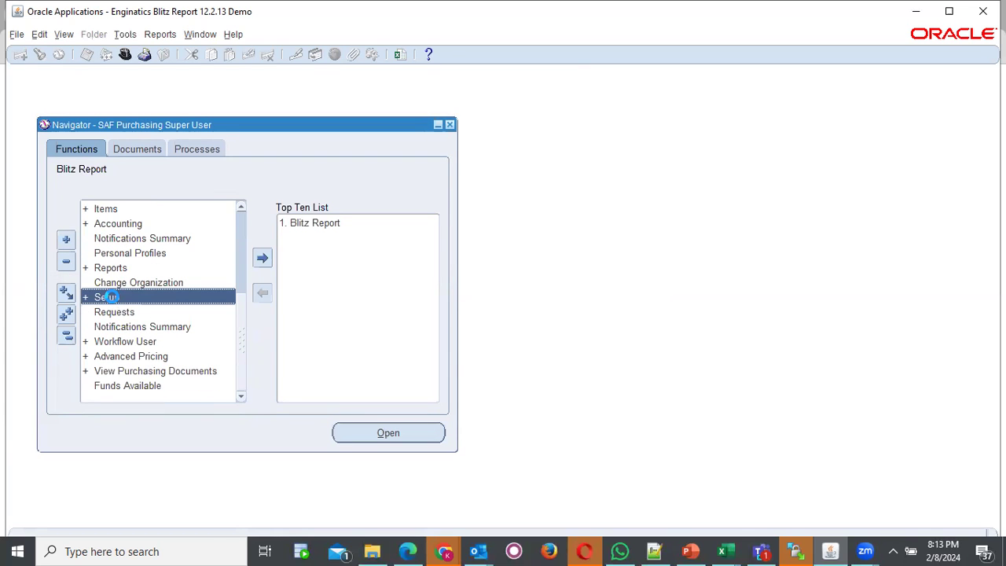
# - Open the Locations form from the Organizations functions under Setup
pyautogui.scroll(-4, 114, 303)
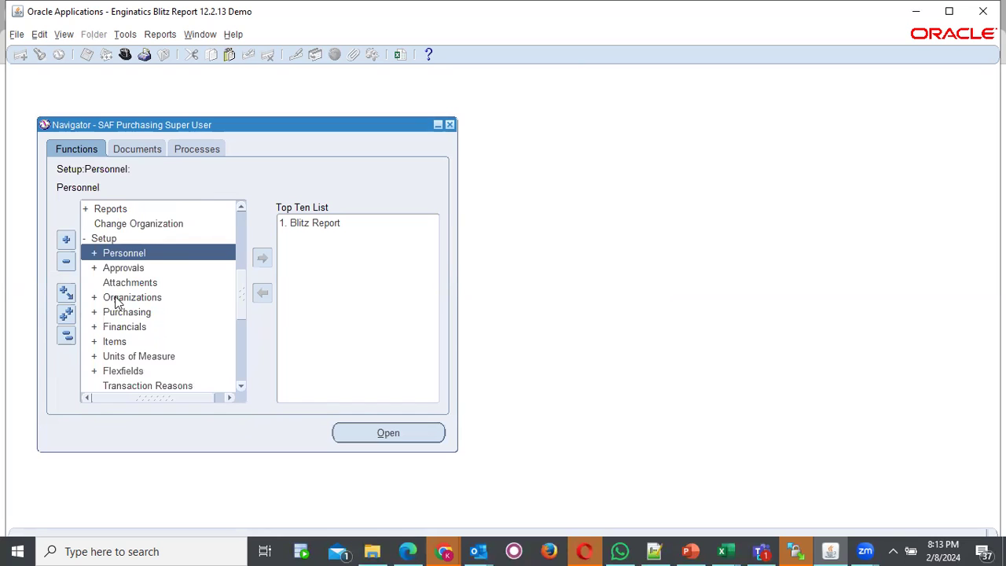
pyautogui.doubleClick(130, 299)
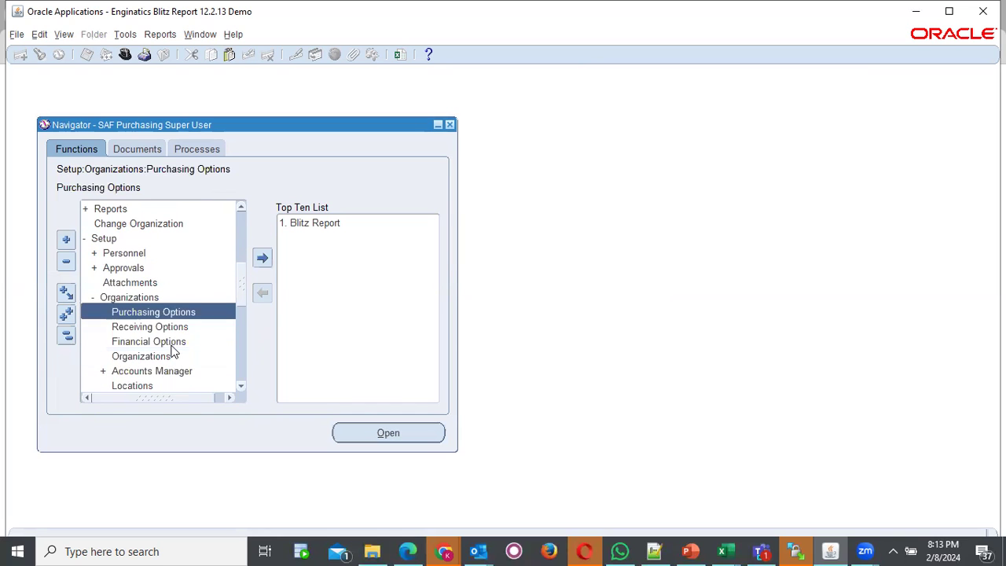
pyautogui.scroll(-1, 171, 351)
pyautogui.doubleClick(148, 358)
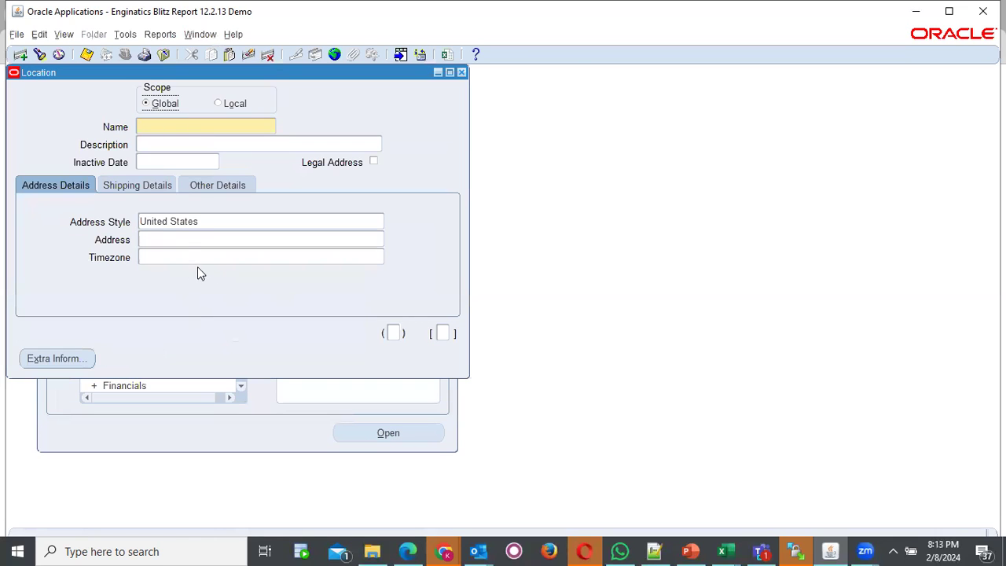
# - Name the new global location Pesa Adress and set its address style to Kenya
pyautogui.click(181, 126)
pyautogui.write('Pesa Adress')
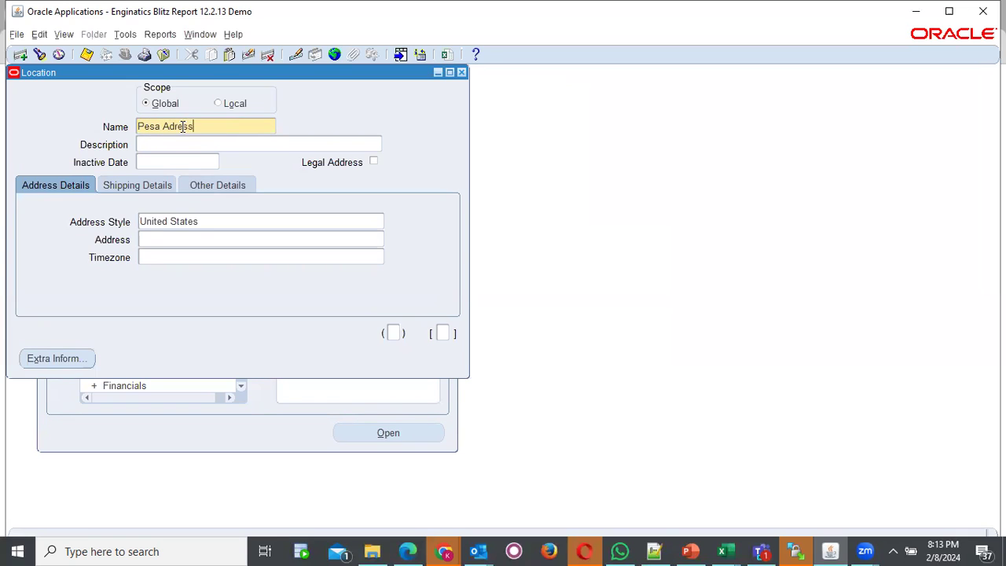
pyautogui.click(207, 225)
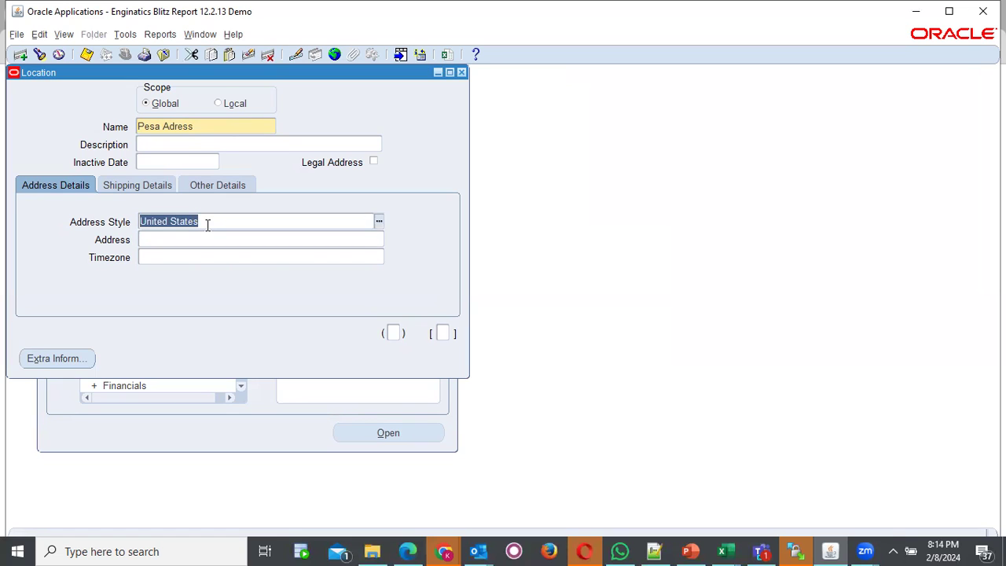
pyautogui.write('Kenya')
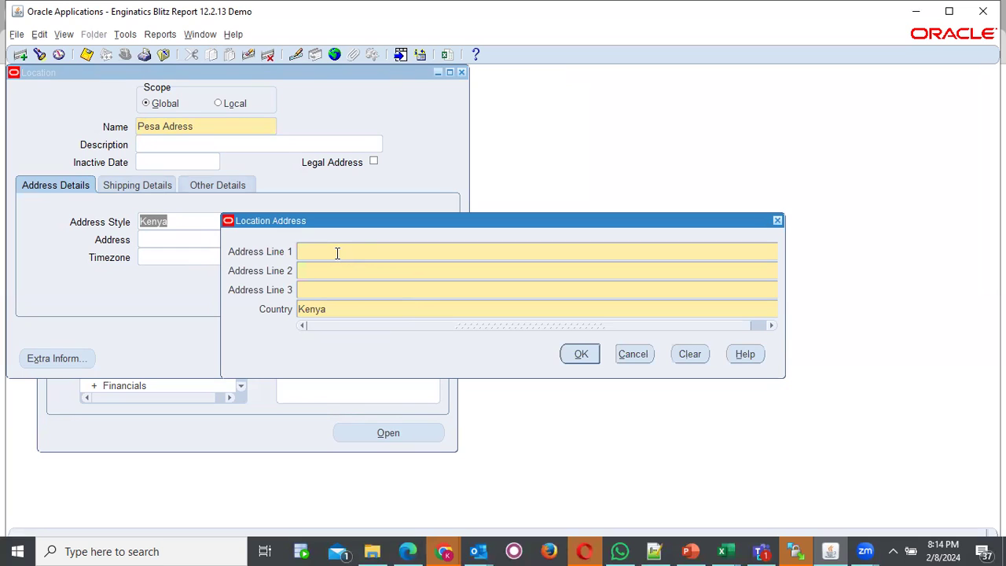
# - Fill the three location address lines with Test123, TestNairobi and TestMombasa, keep Kenya as country, and accept the address
pyautogui.write('Test123')
pyautogui.press('Tab')
pyautogui.write('TestNair')
pyautogui.press('BackSpace')
pyautogui.press('BackSpace')
pyautogui.write('obi')
pyautogui.click(396, 288)
pyautogui.write('TestMombasa')
pyautogui.click(581, 353)
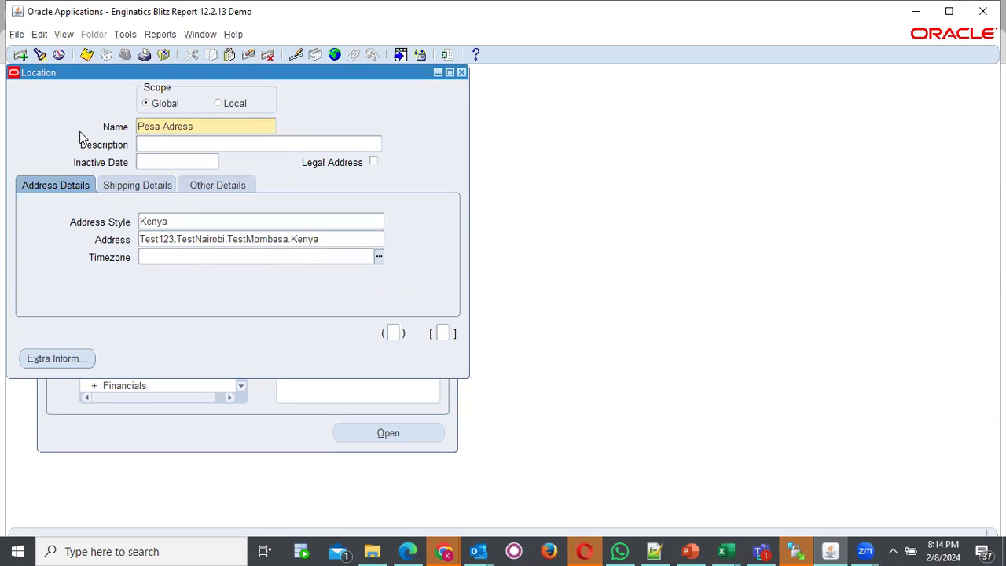
# - Review the location's shipping details and other details, and return to the address style in its address details
pyautogui.moveTo(127, 70); pyautogui.dragTo(313, 147)
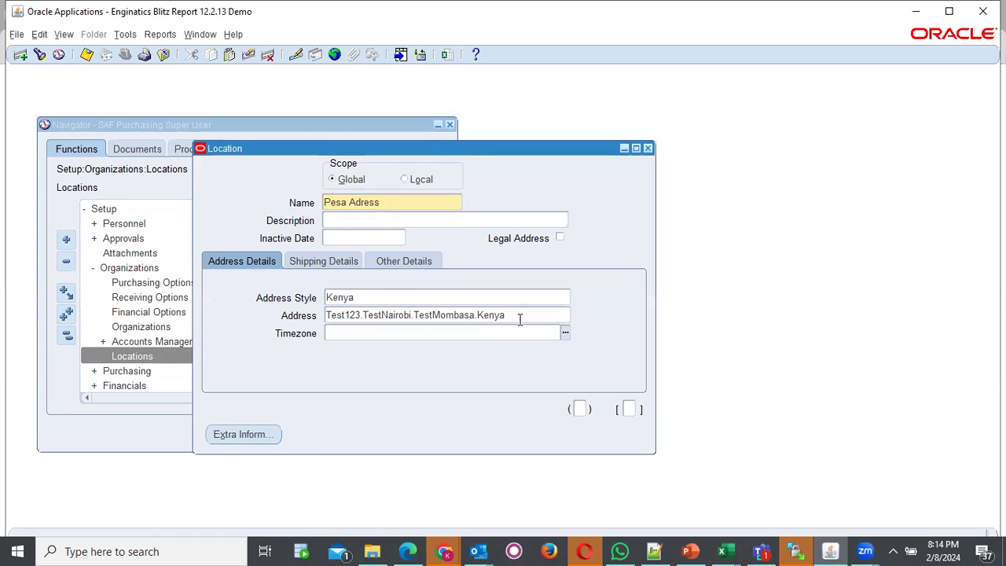
pyautogui.click(330, 262)
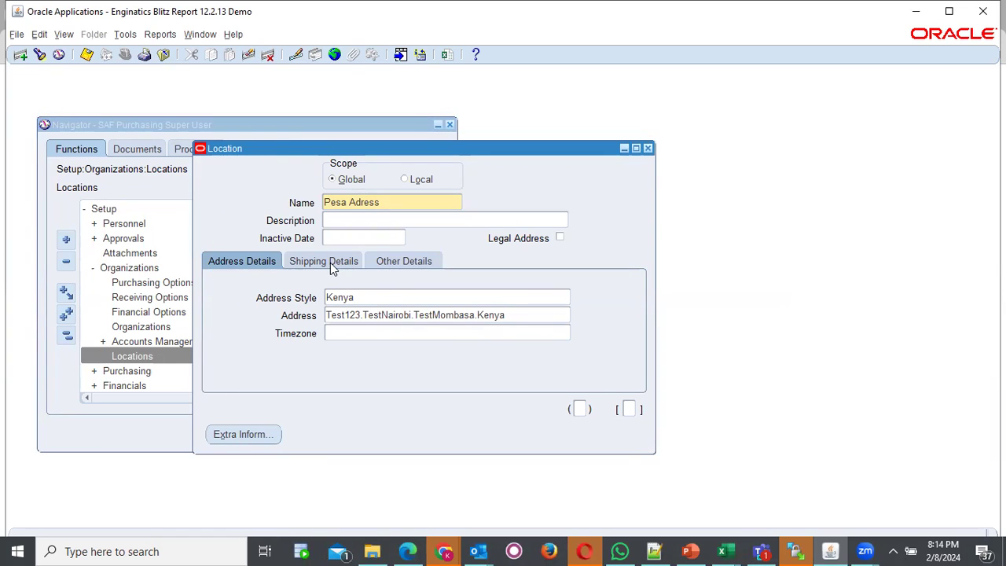
pyautogui.click(421, 263)
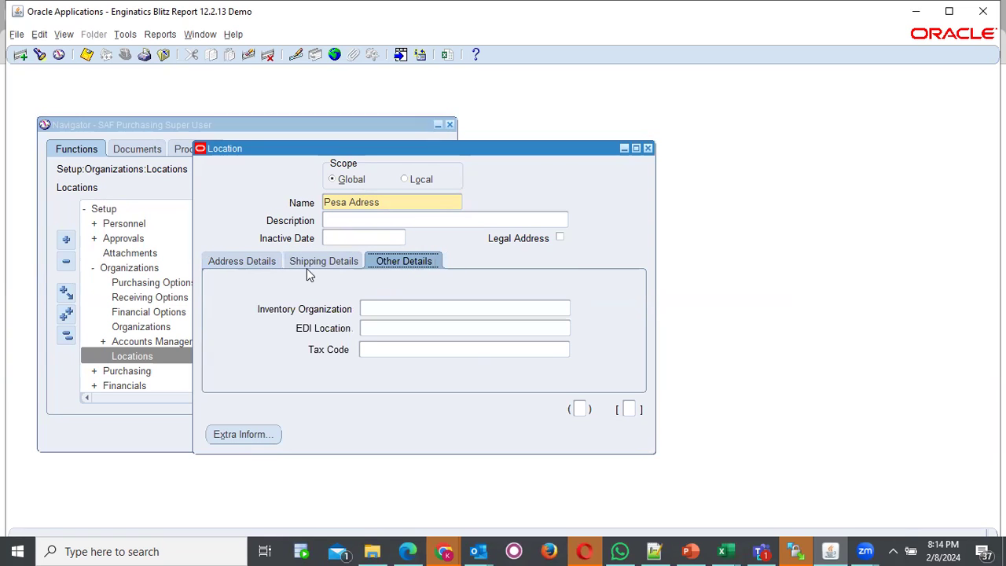
pyautogui.click(318, 264)
pyautogui.click(243, 264)
pyautogui.click(364, 296)
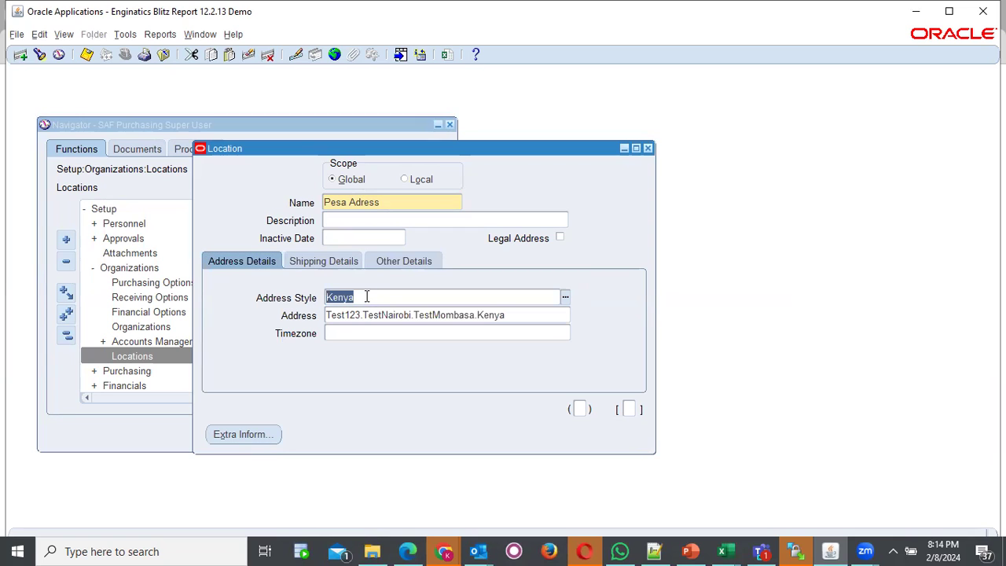